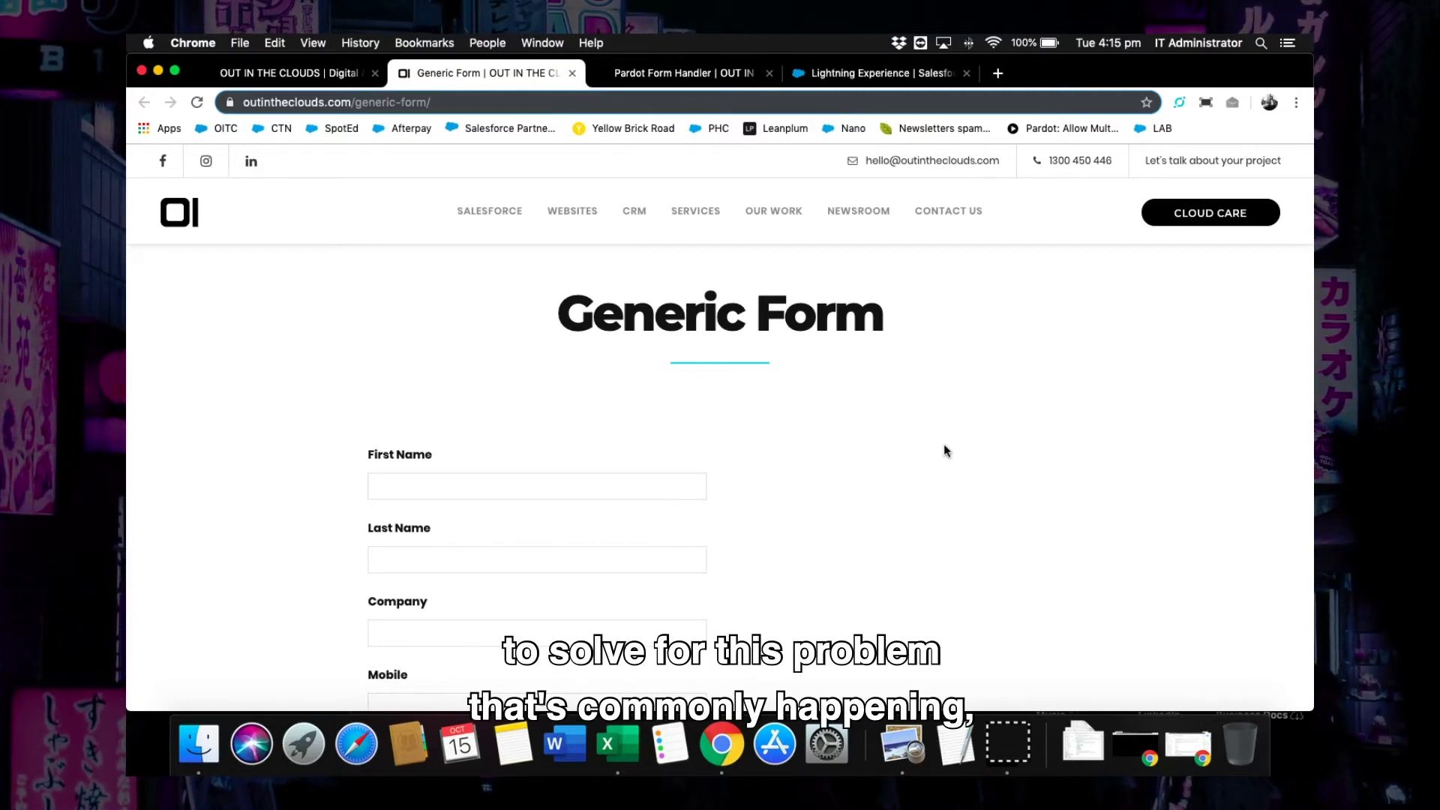
# Enter the prospect's first name, last name and company OITC in the Generic Form.
pyautogui.click(504, 484)
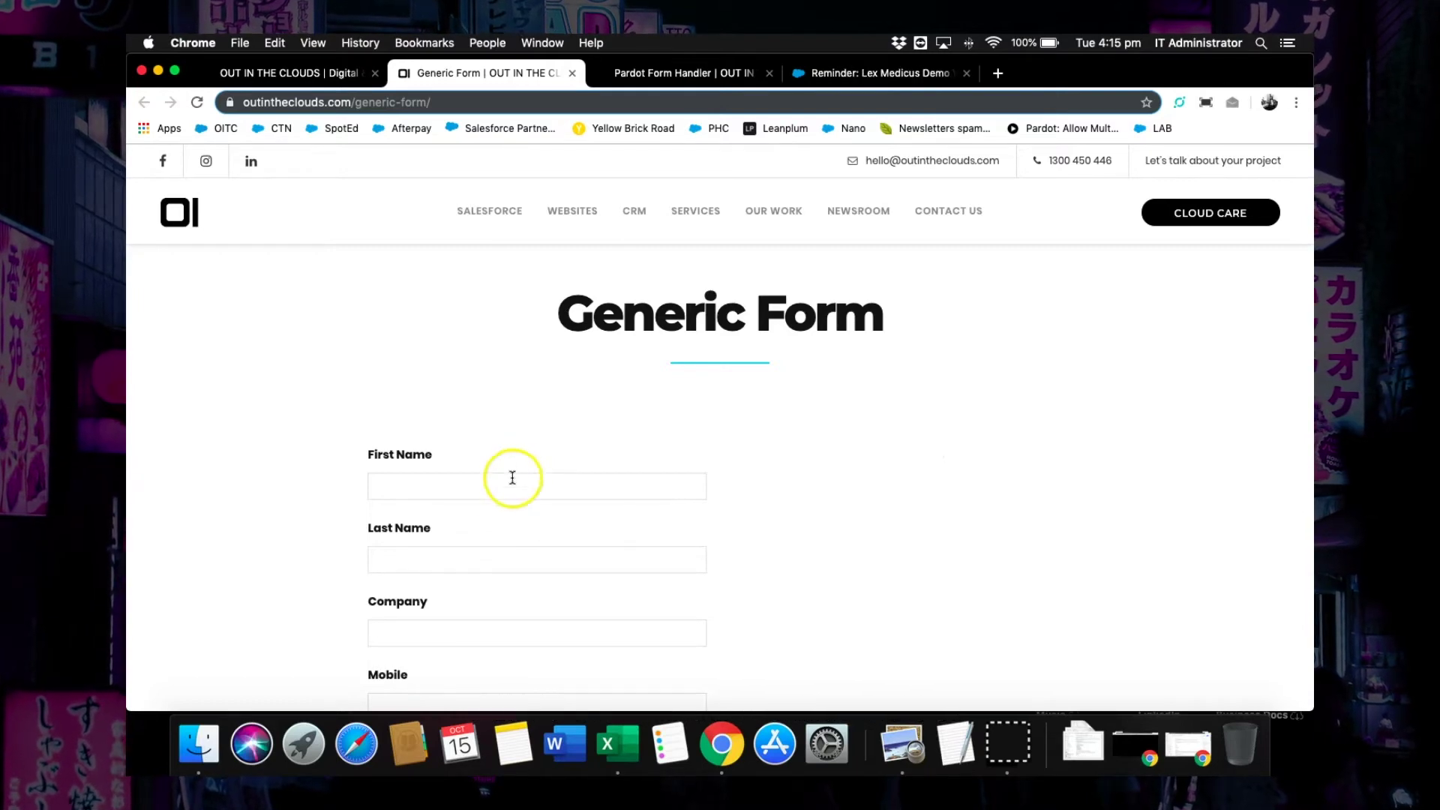
pyautogui.click(431, 566)
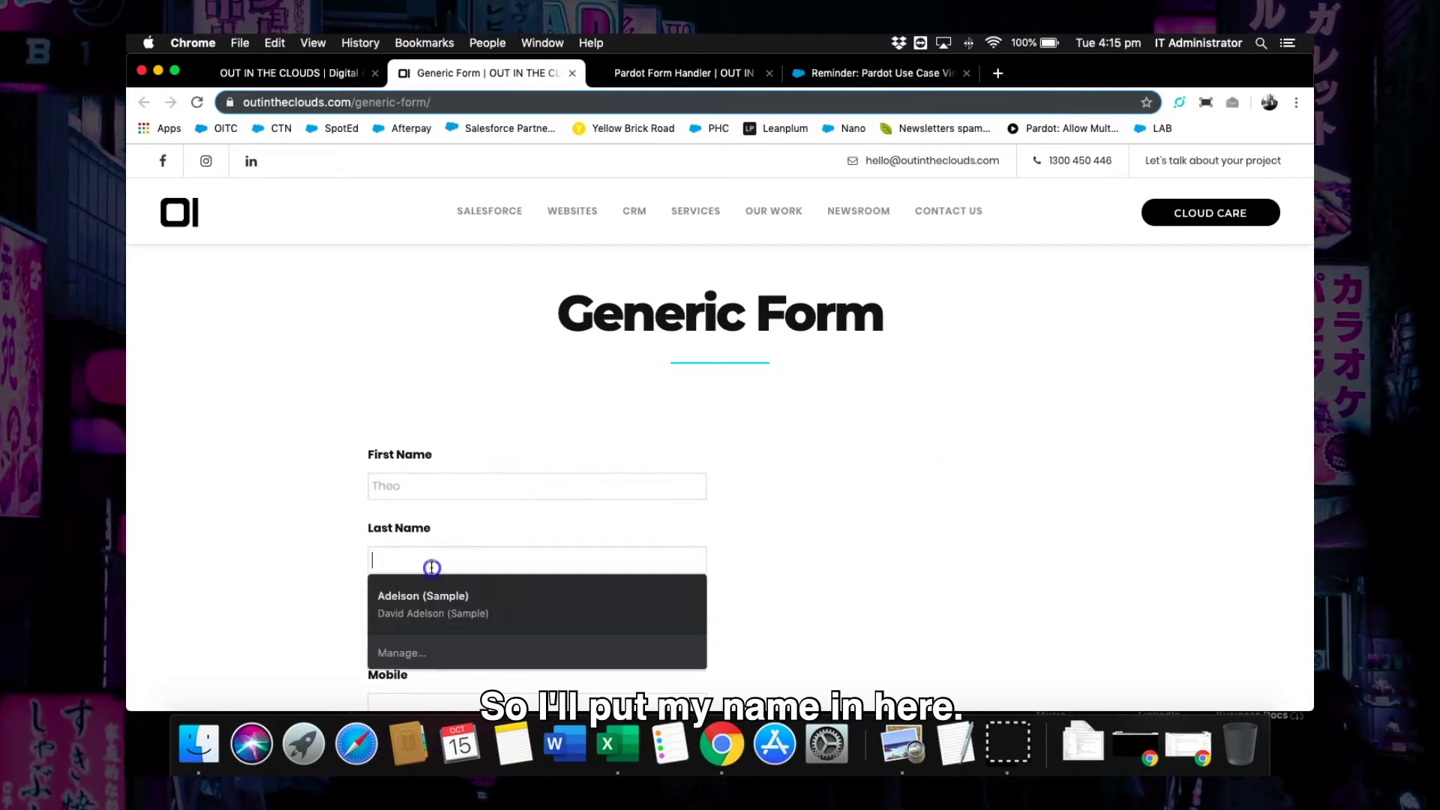
pyautogui.click(445, 625)
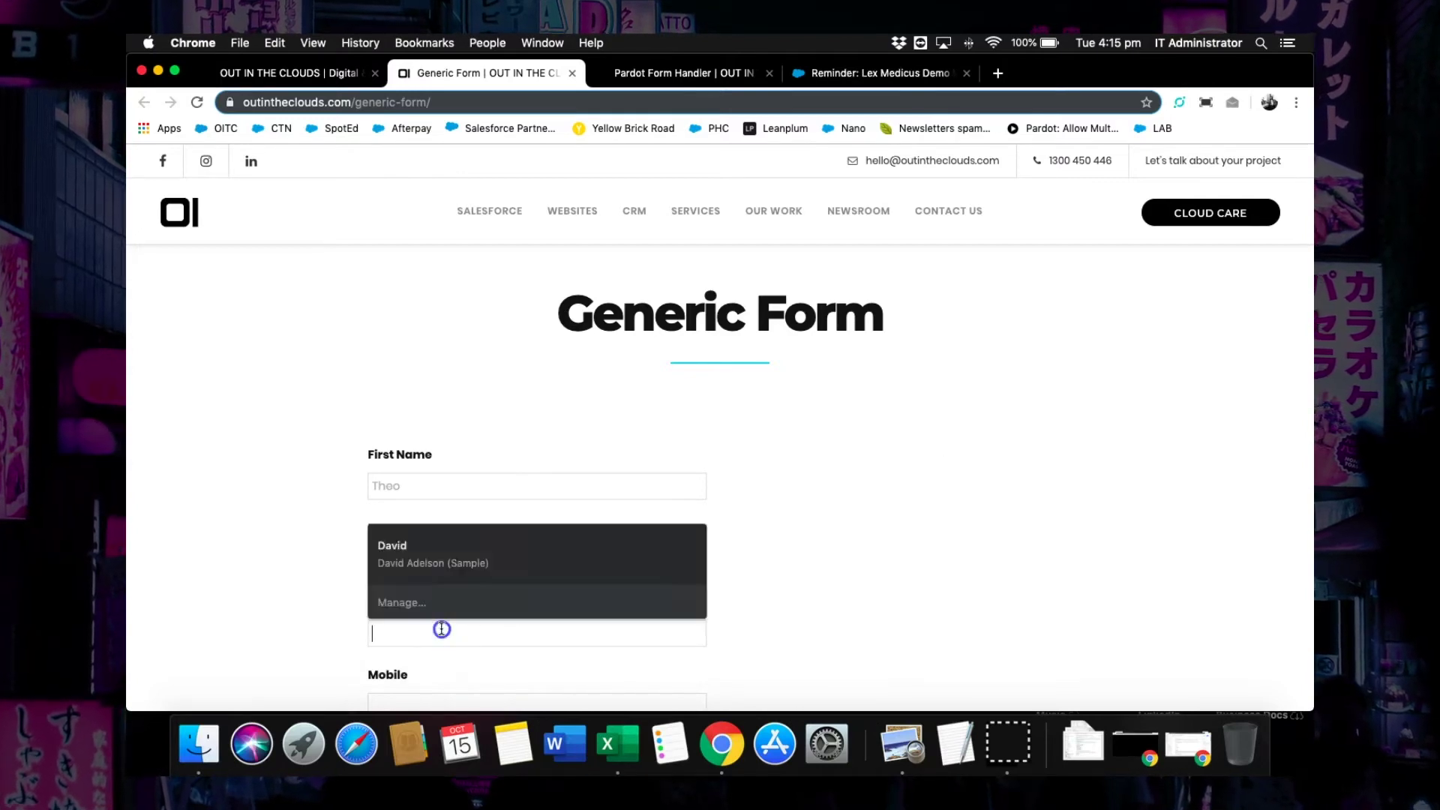
pyautogui.write('OITC')
# Add the prospect's mobile number and email address, fixing a typo, and submit the form.
pyautogui.scroll(-3, 600, 536)
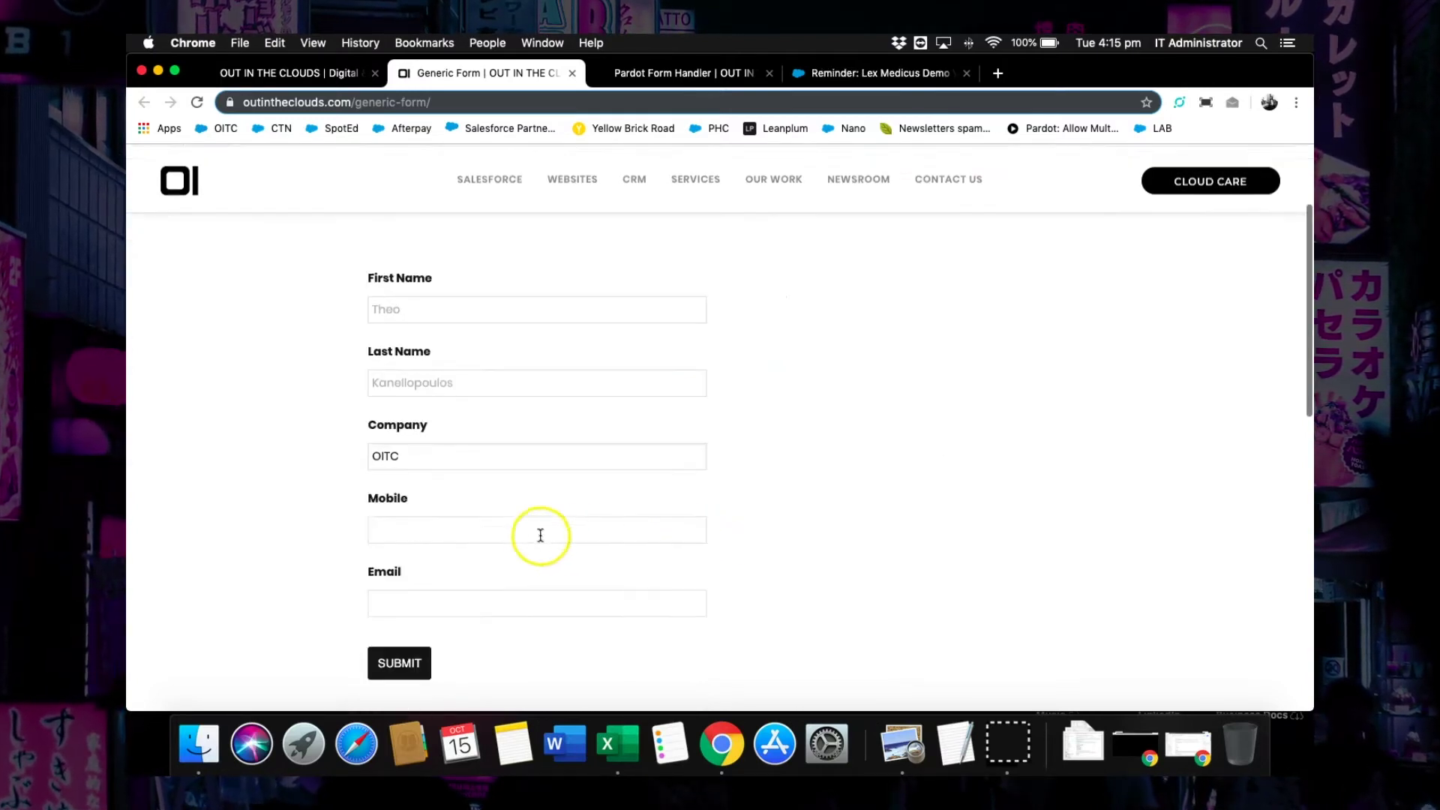
pyautogui.click(518, 528)
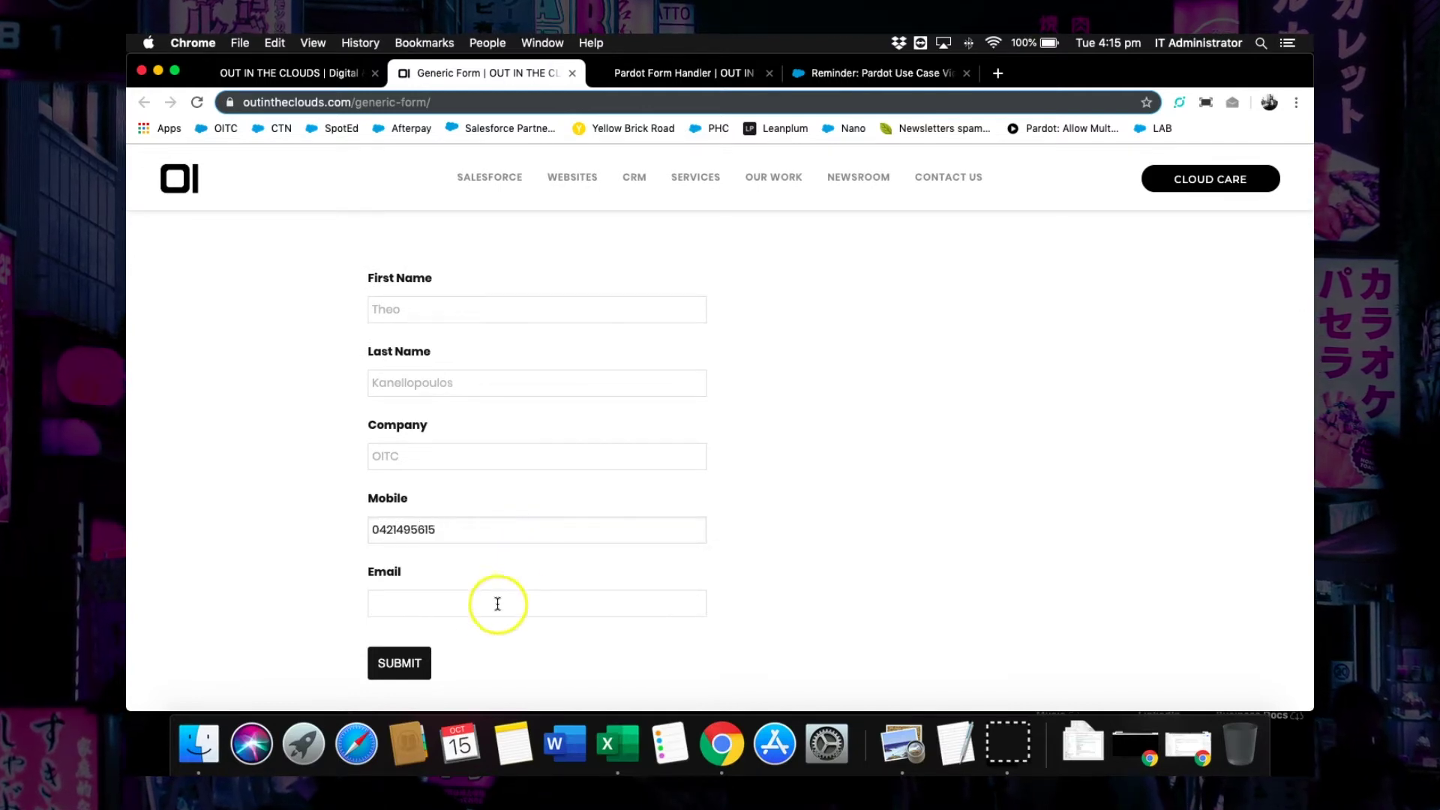
pyautogui.click(498, 604)
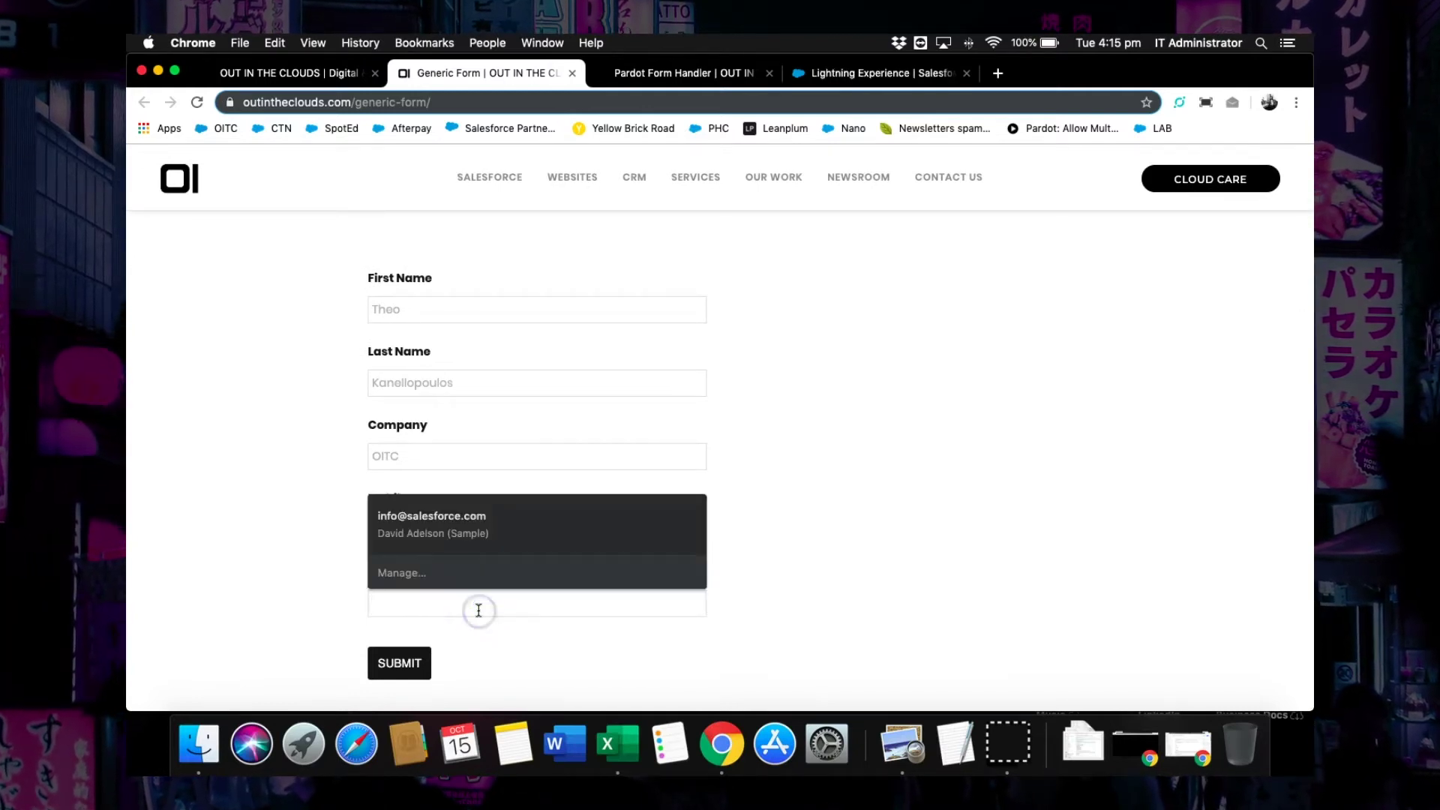
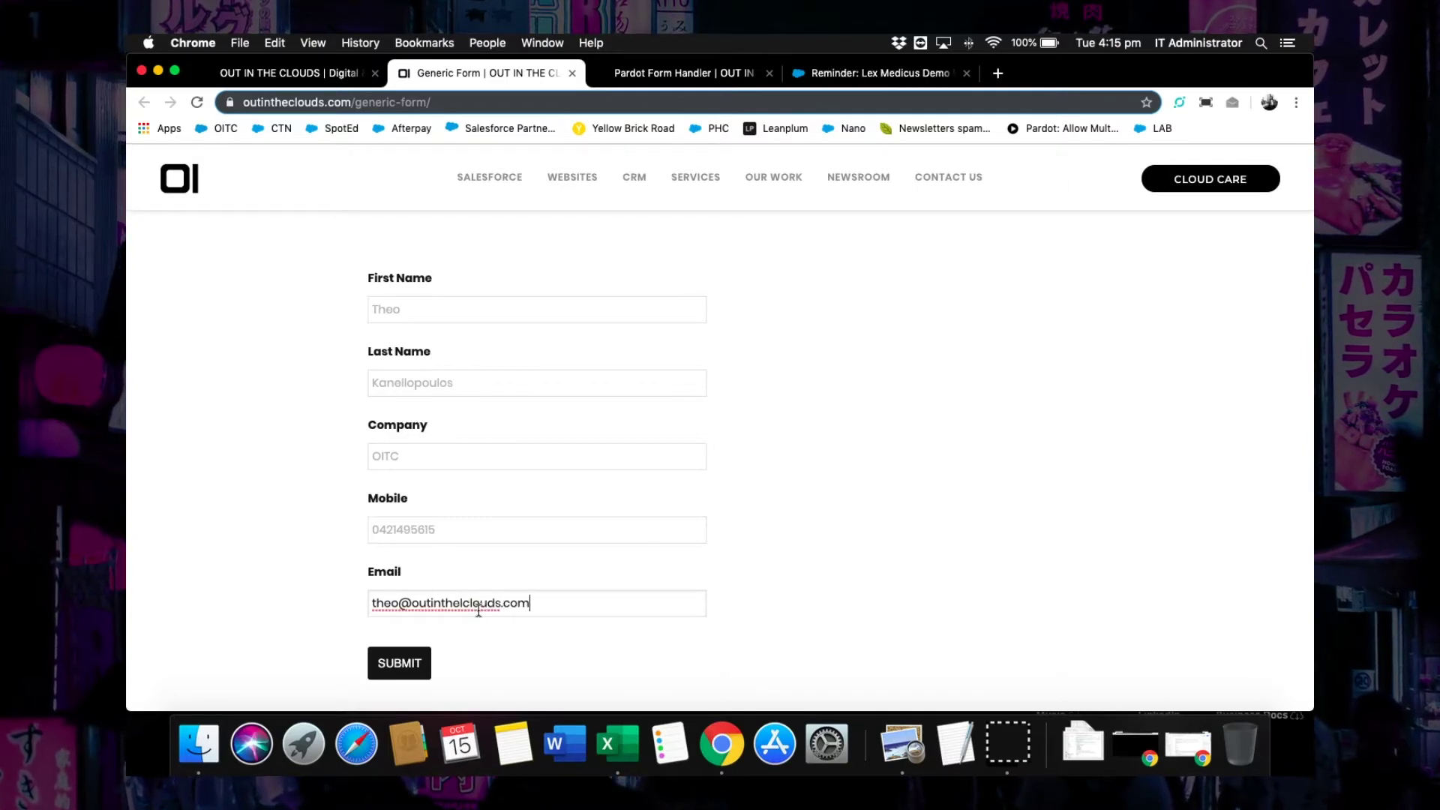
pyautogui.click(402, 665)
pyautogui.click(402, 666)
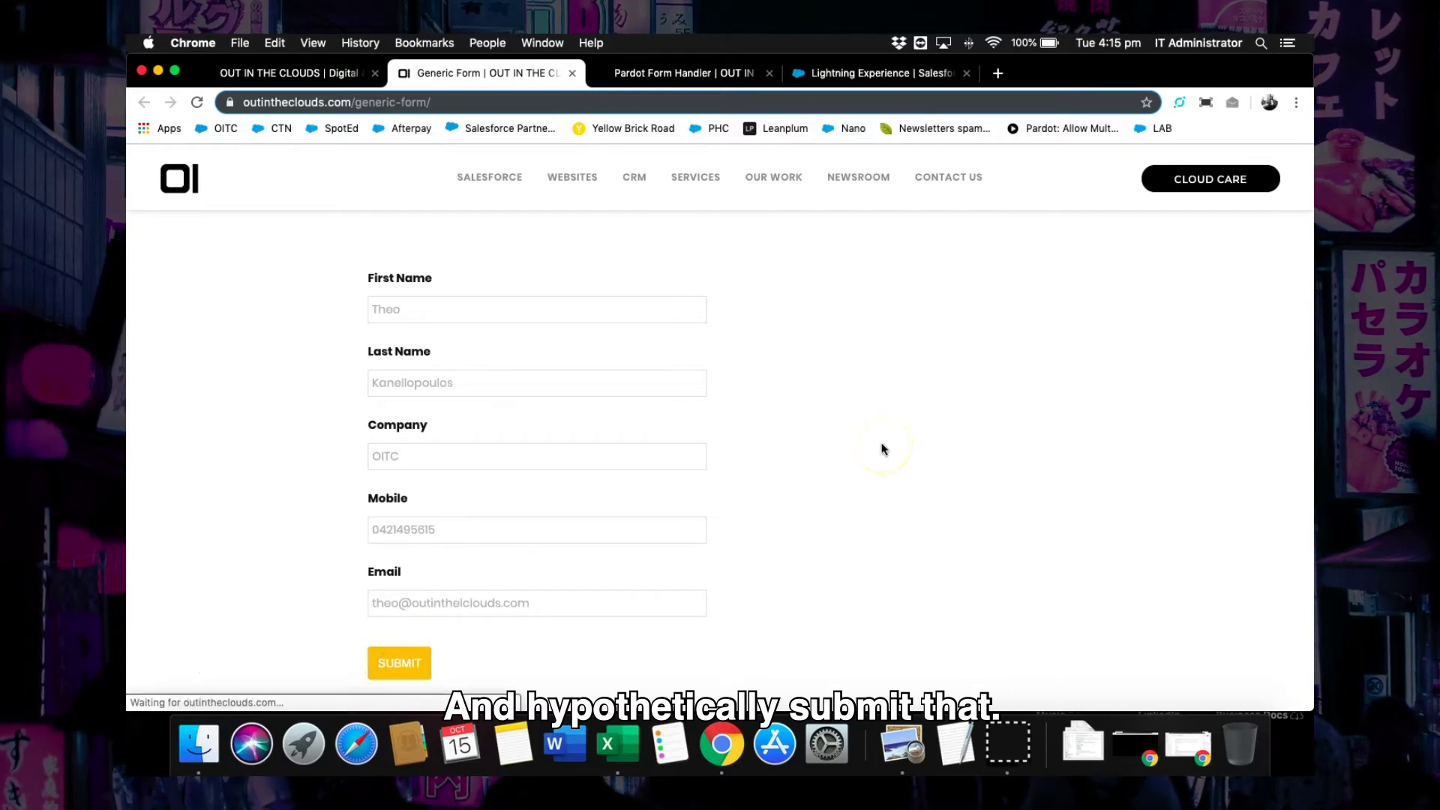
pyautogui.hotkey('ctrl', 'Up')
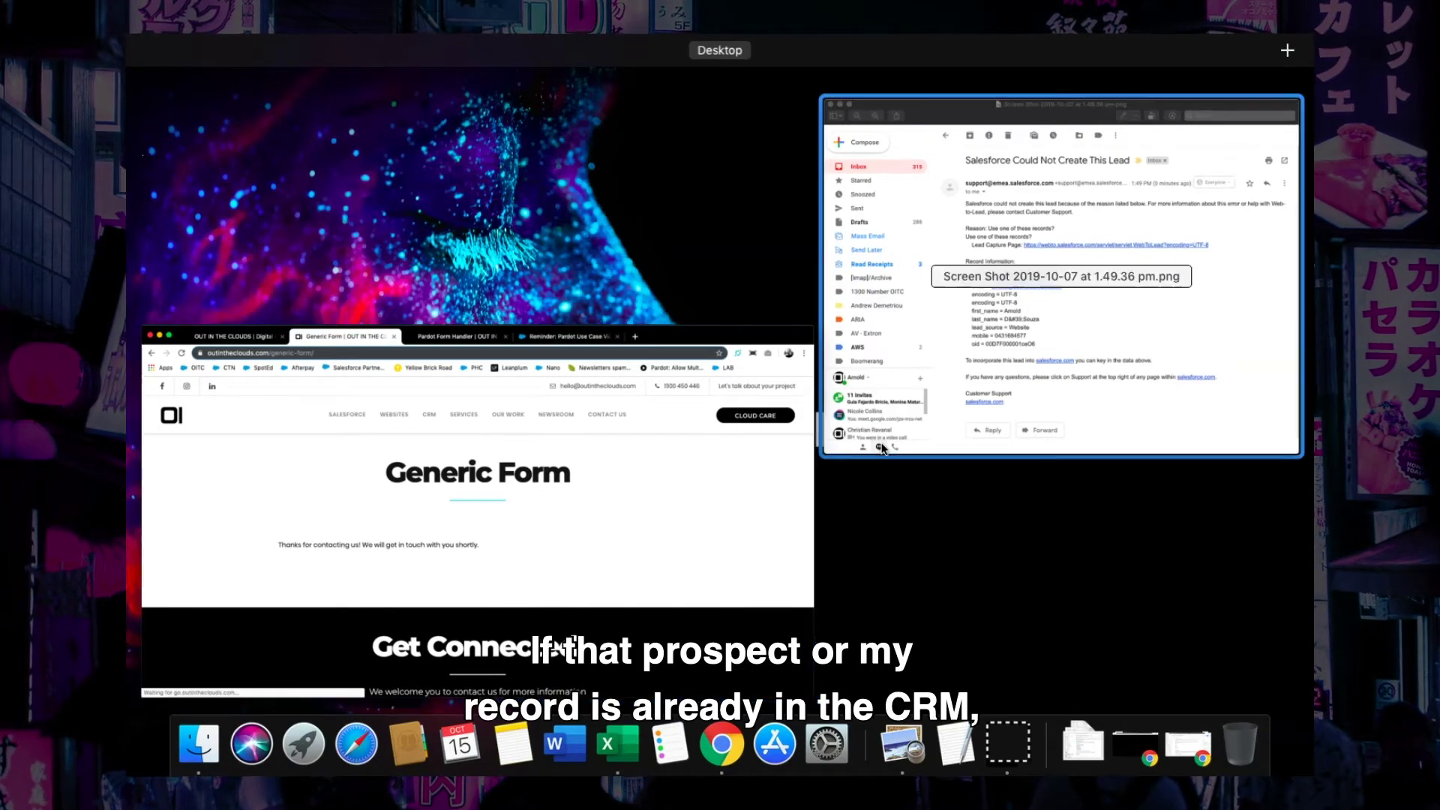
# Bring the Preview screenshot of the 'Salesforce Could Not Create This Lead' email to the front.
pyautogui.click(908, 366)
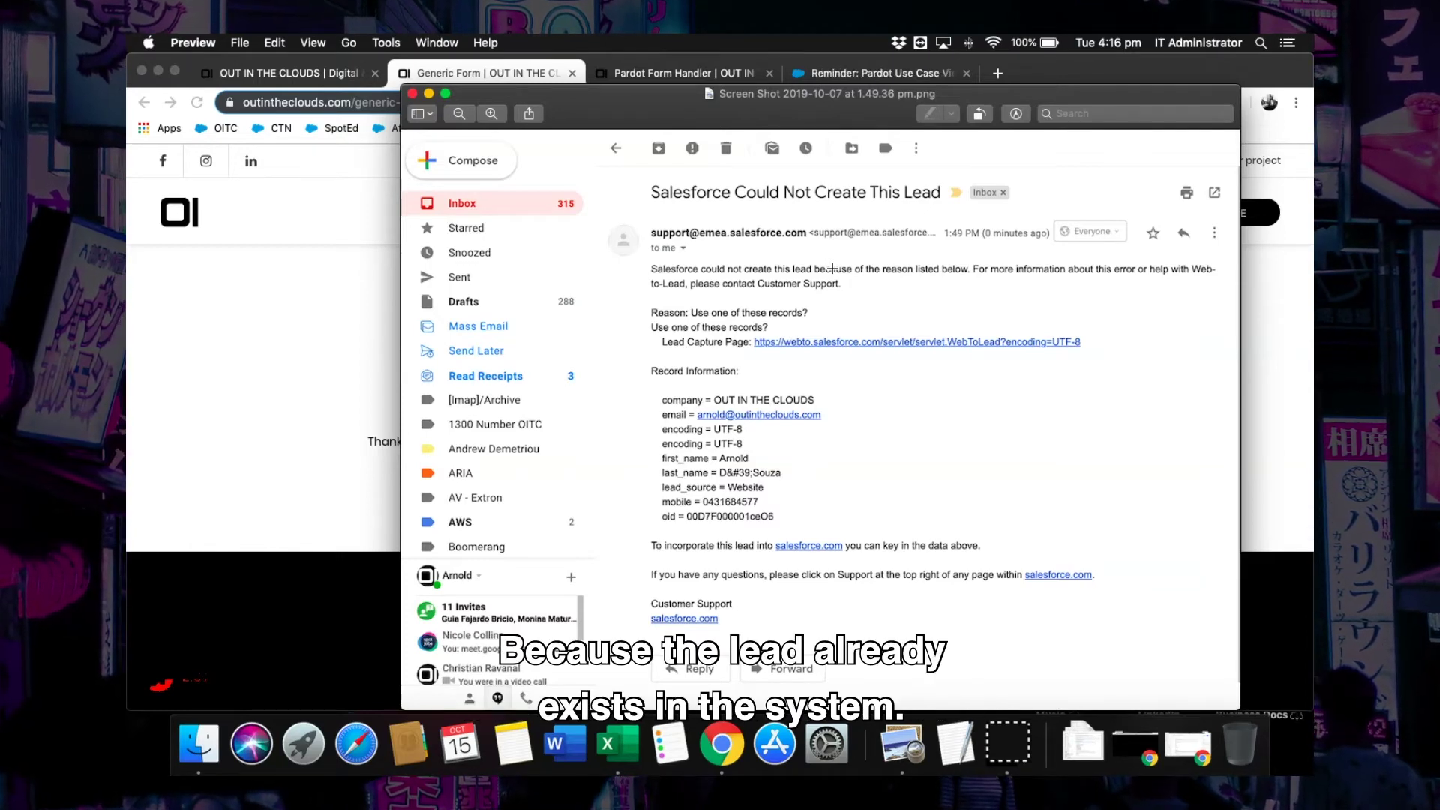
# Return to Chrome and switch to the empty Pardot Form Handler page's First Name field.
pyautogui.click(365, 351)
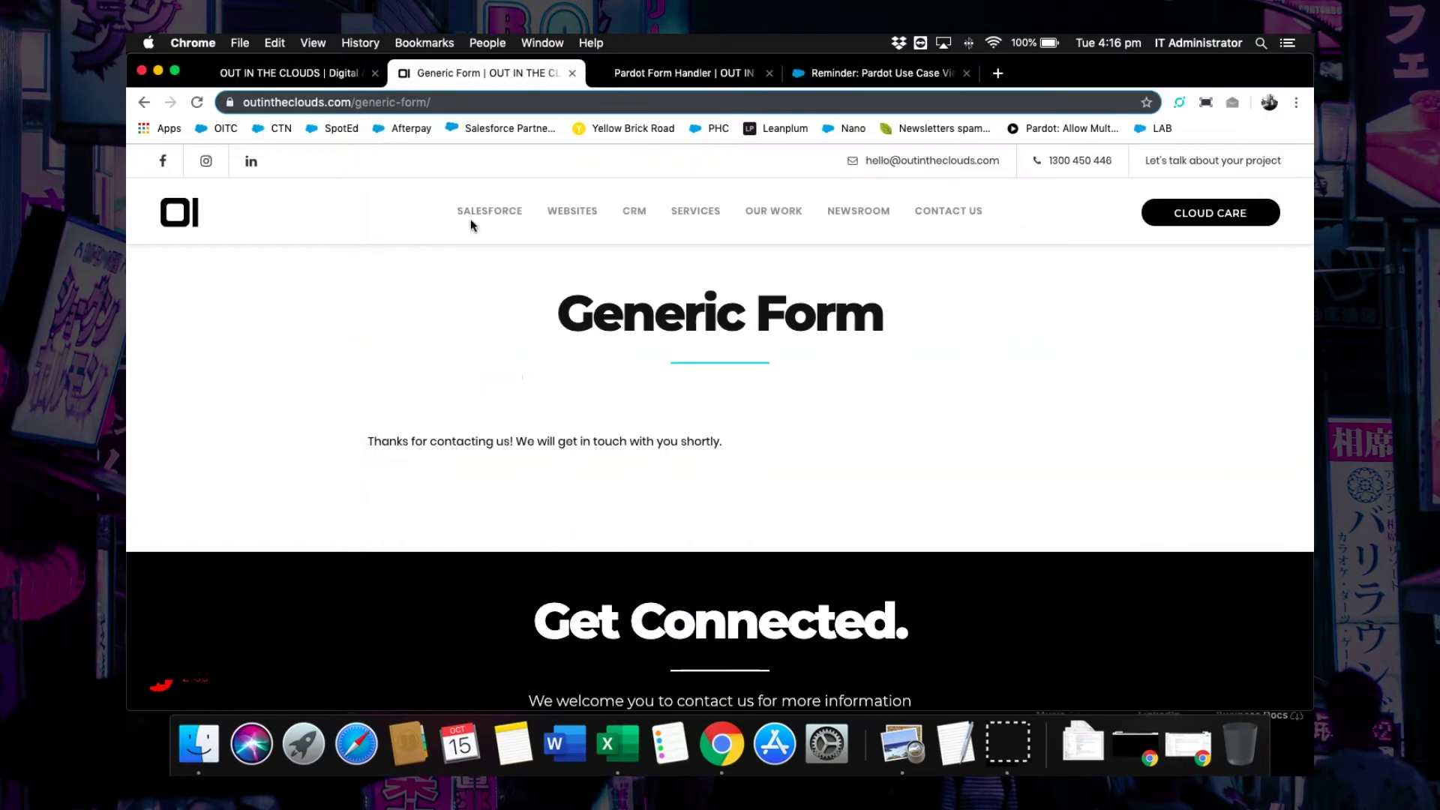
pyautogui.click(662, 73)
pyautogui.click(837, 379)
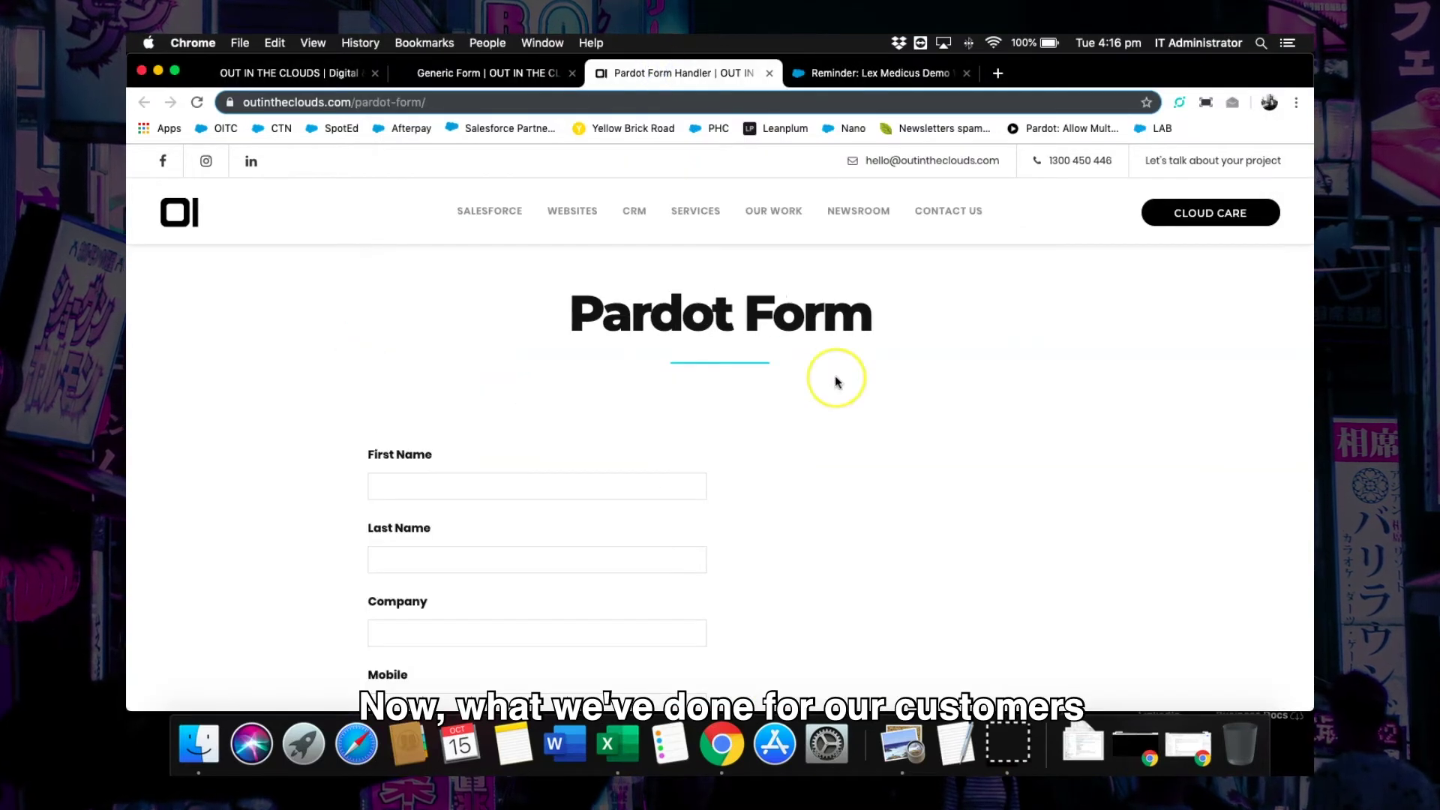
pyautogui.click(975, 407)
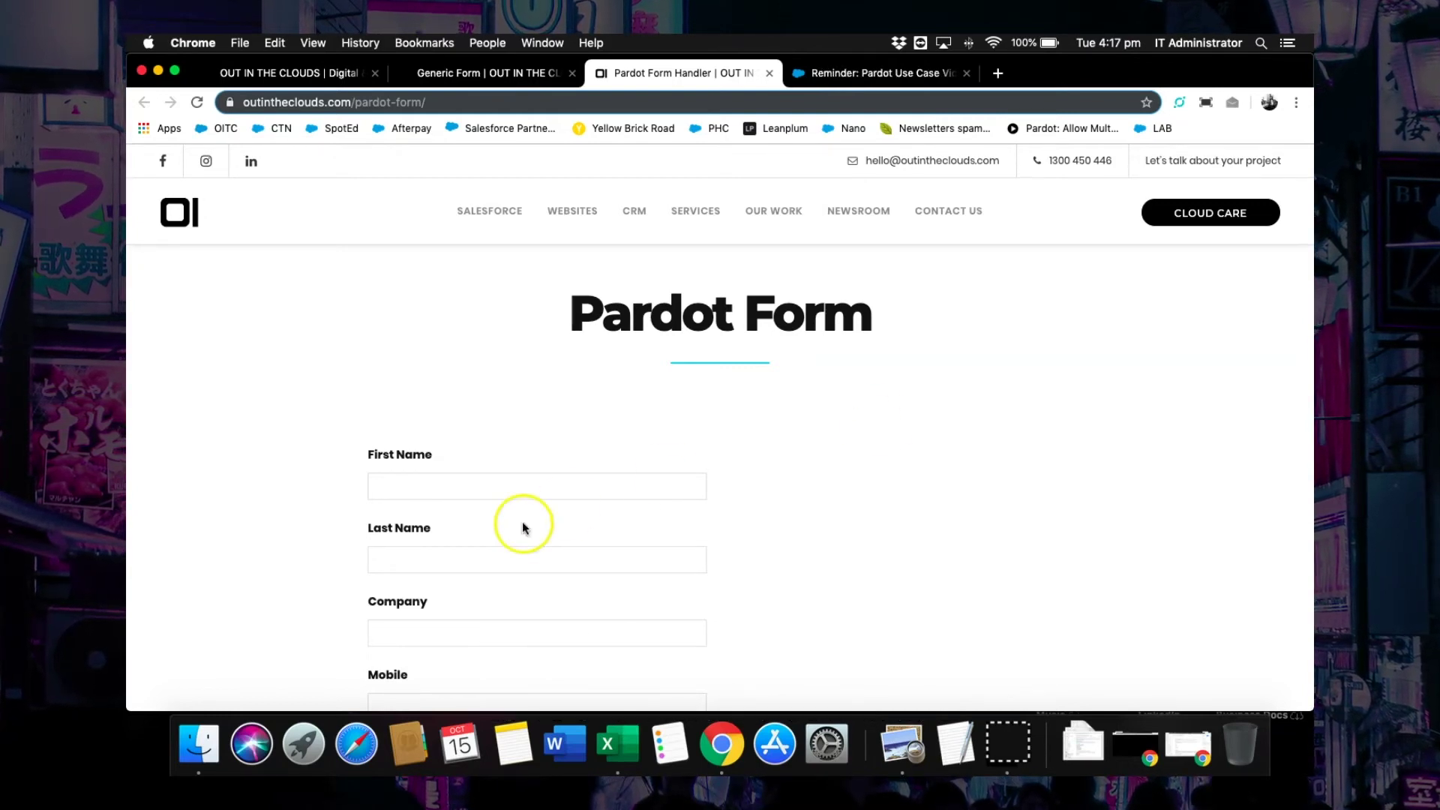
pyautogui.click(487, 485)
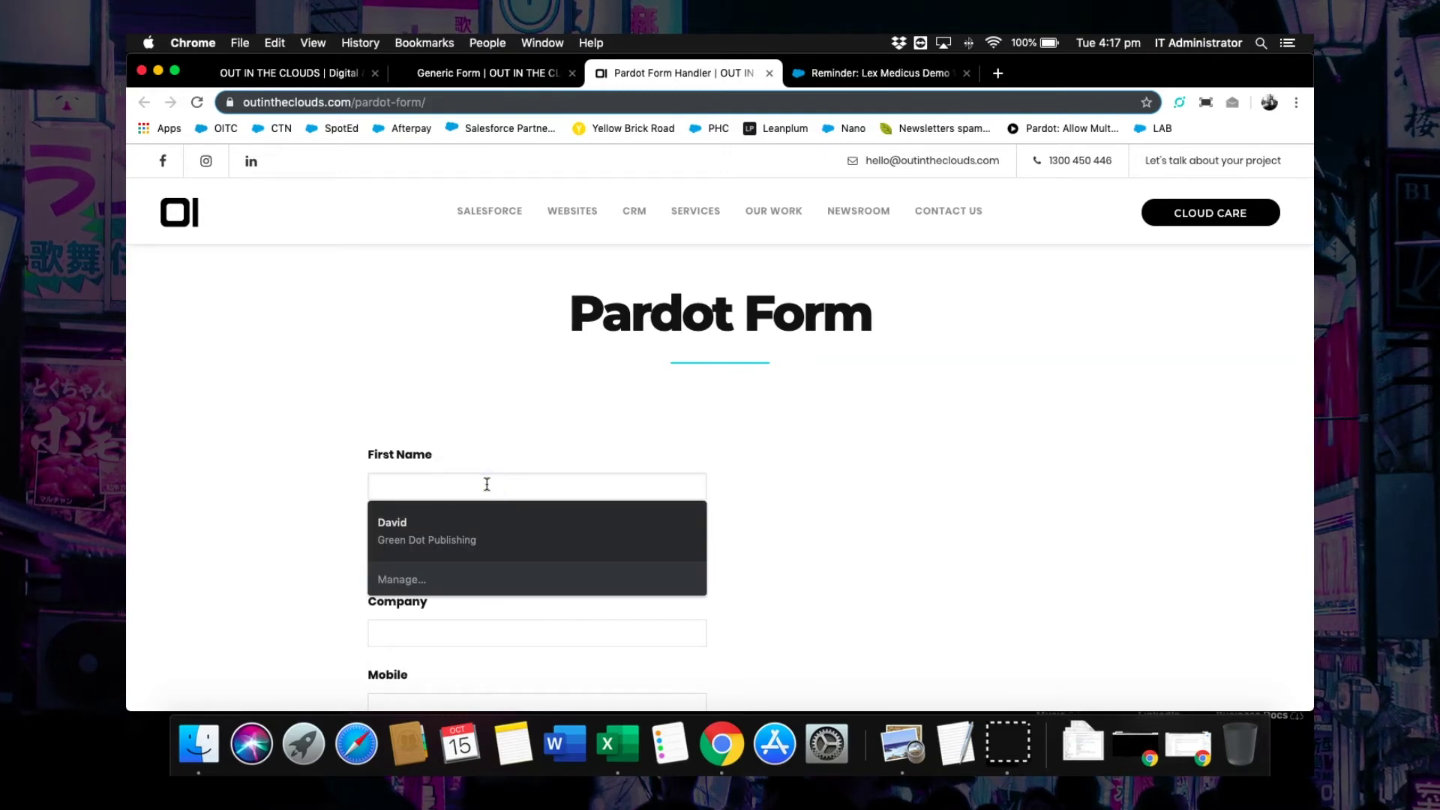
# Fill the Pardot Form with the prospect's first name, last name, company OITC and mobile number.
pyautogui.click(421, 564)
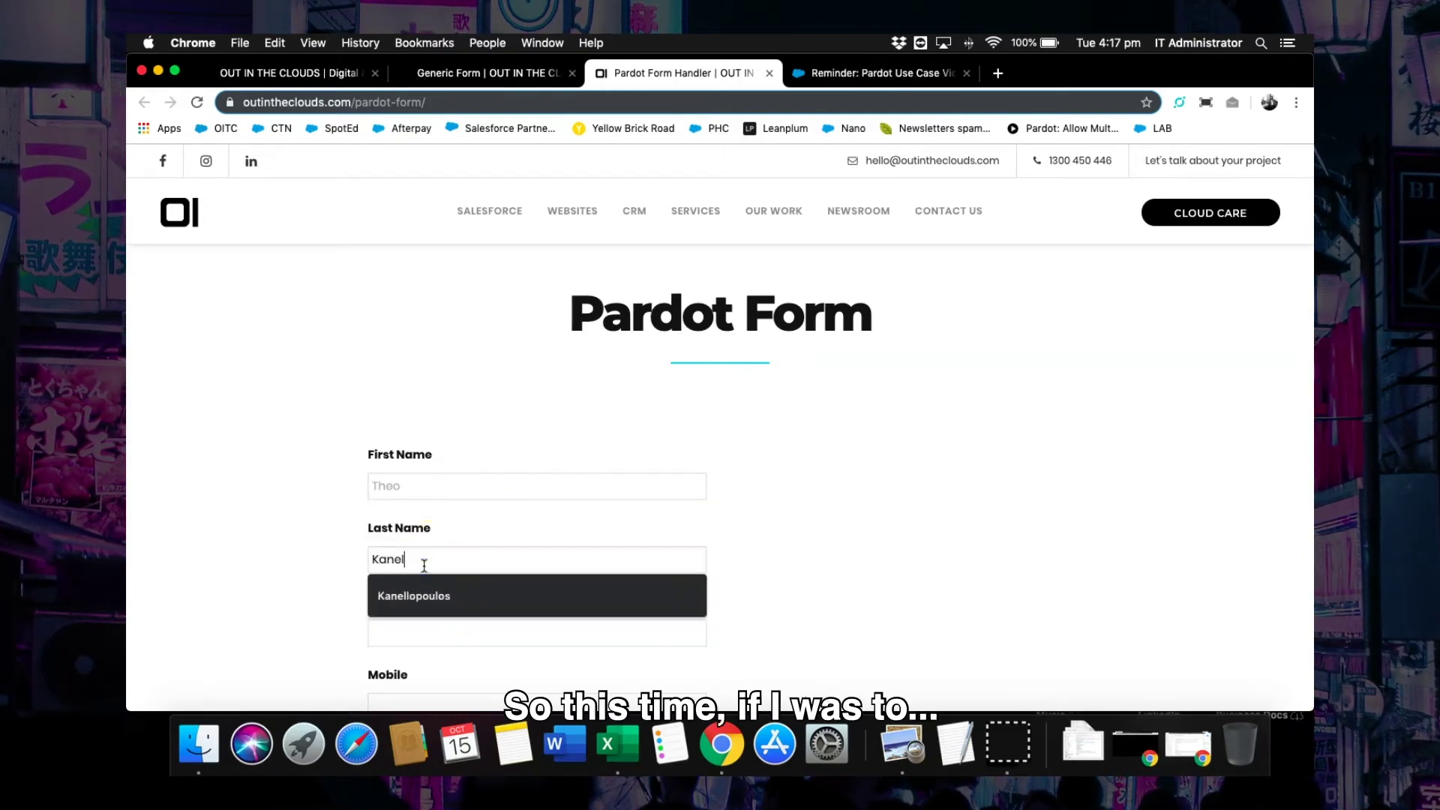
pyautogui.click(412, 595)
pyautogui.scroll(-2, 413, 598)
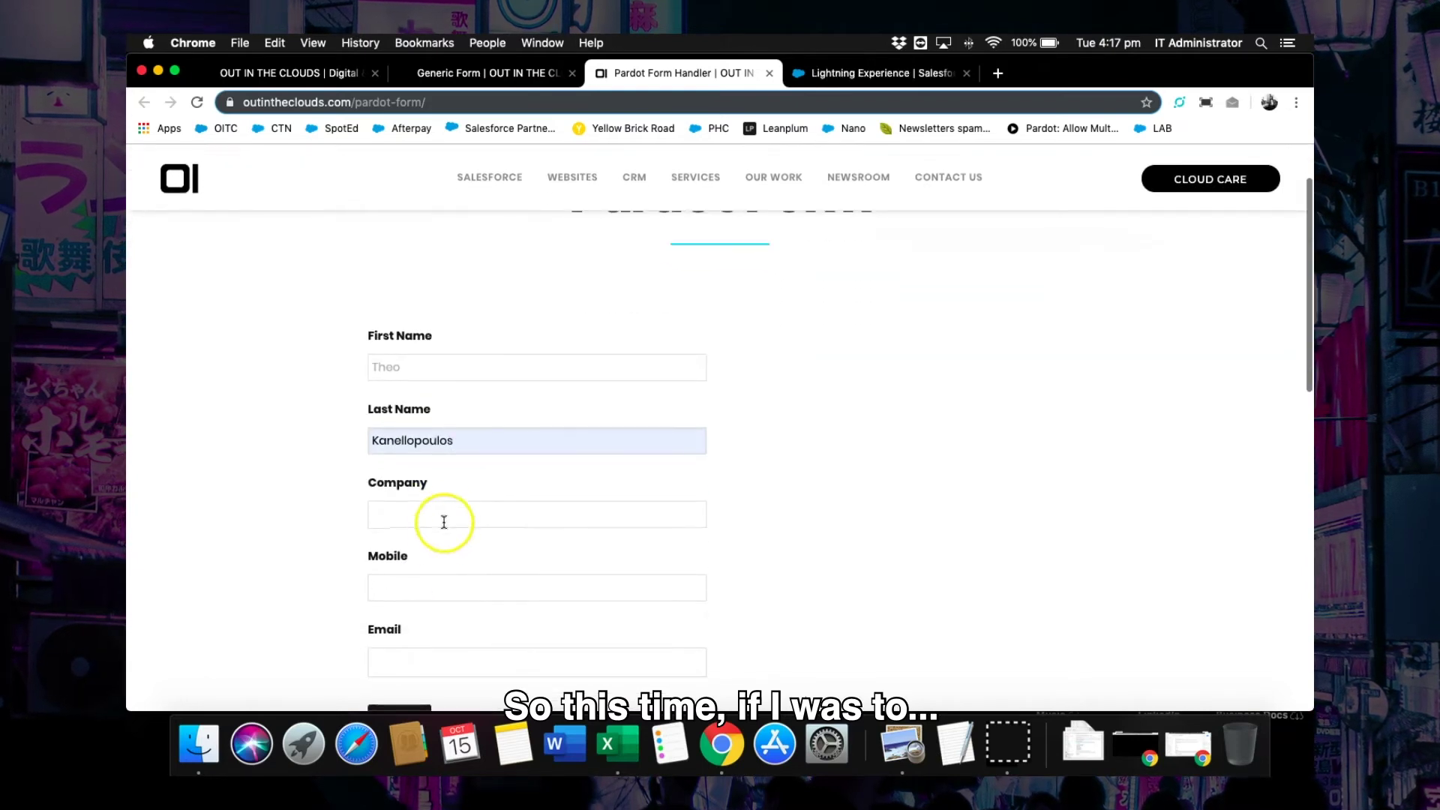
pyautogui.click(444, 522)
pyautogui.write('OITC')
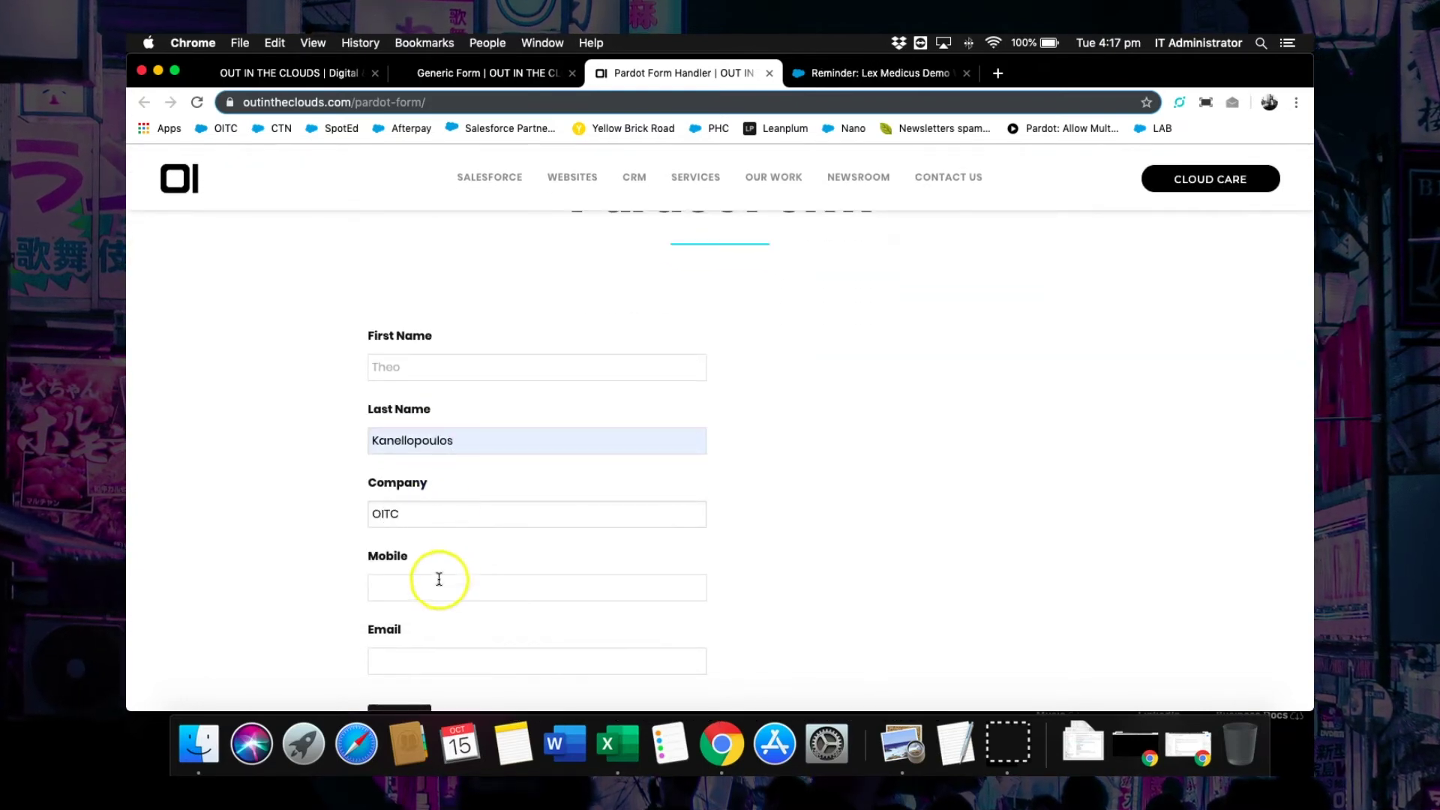
pyautogui.click(439, 580)
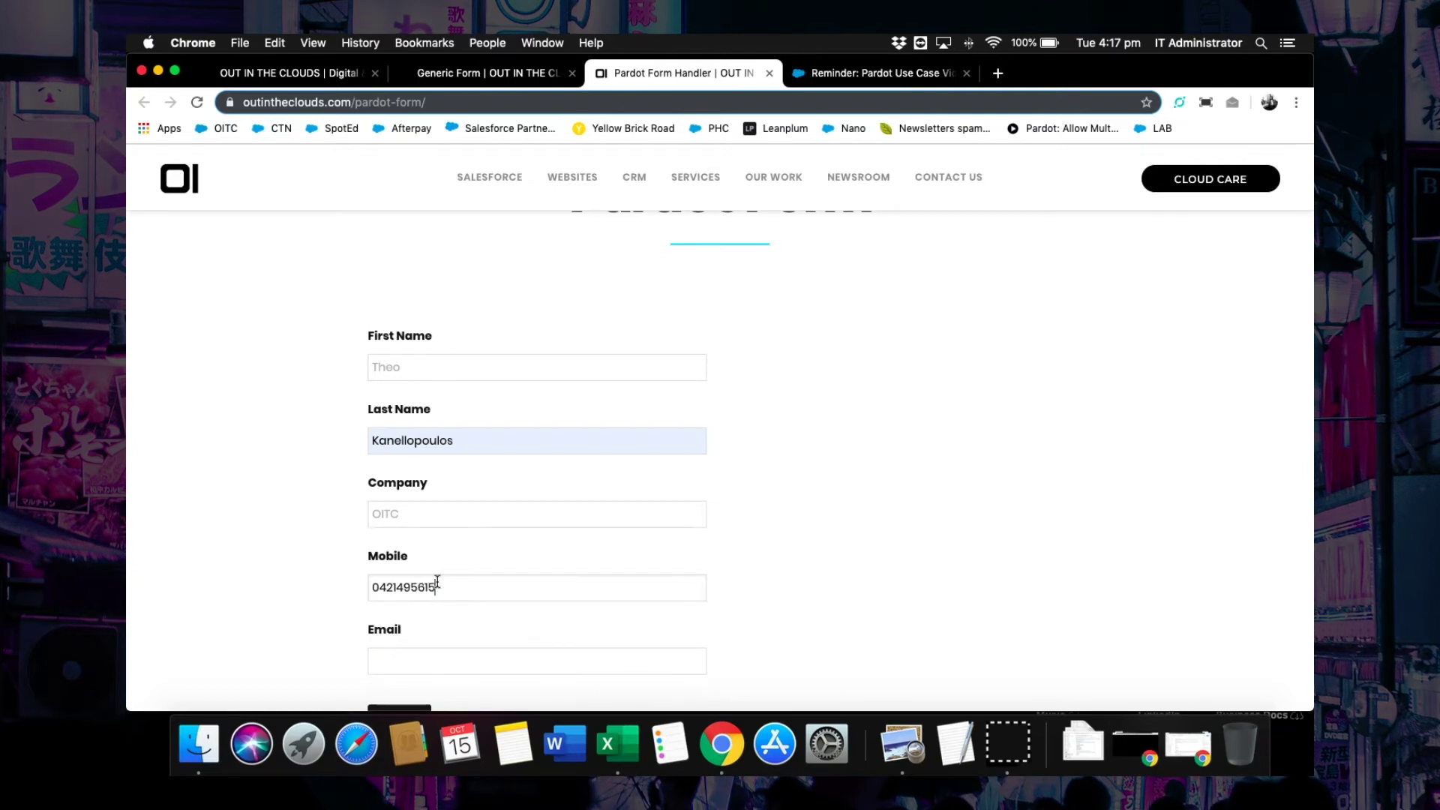
# Enter the prospect's email, submit the test form, and switch to his Pardot prospect record.
pyautogui.scroll(-2, 525, 568)
pyautogui.click(423, 560)
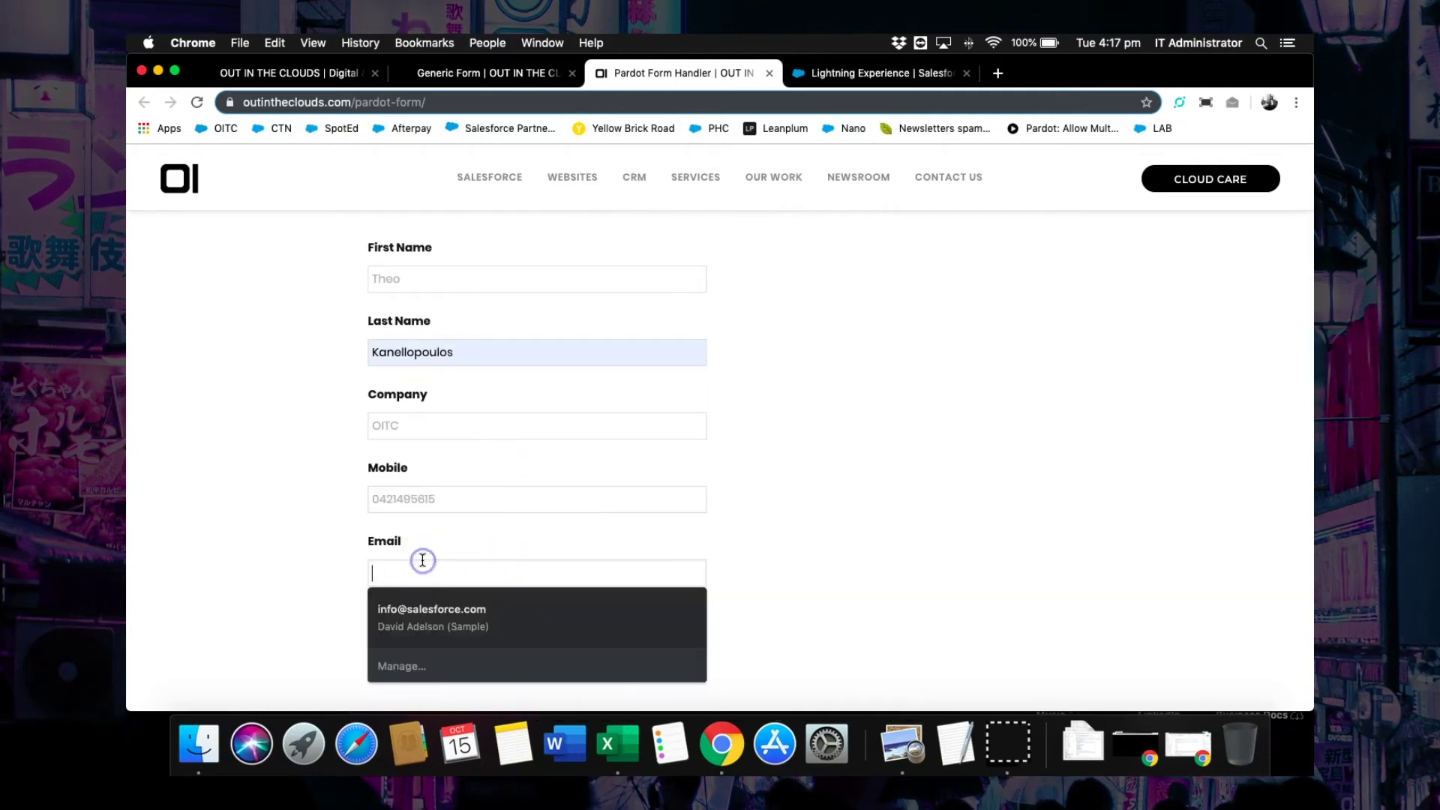
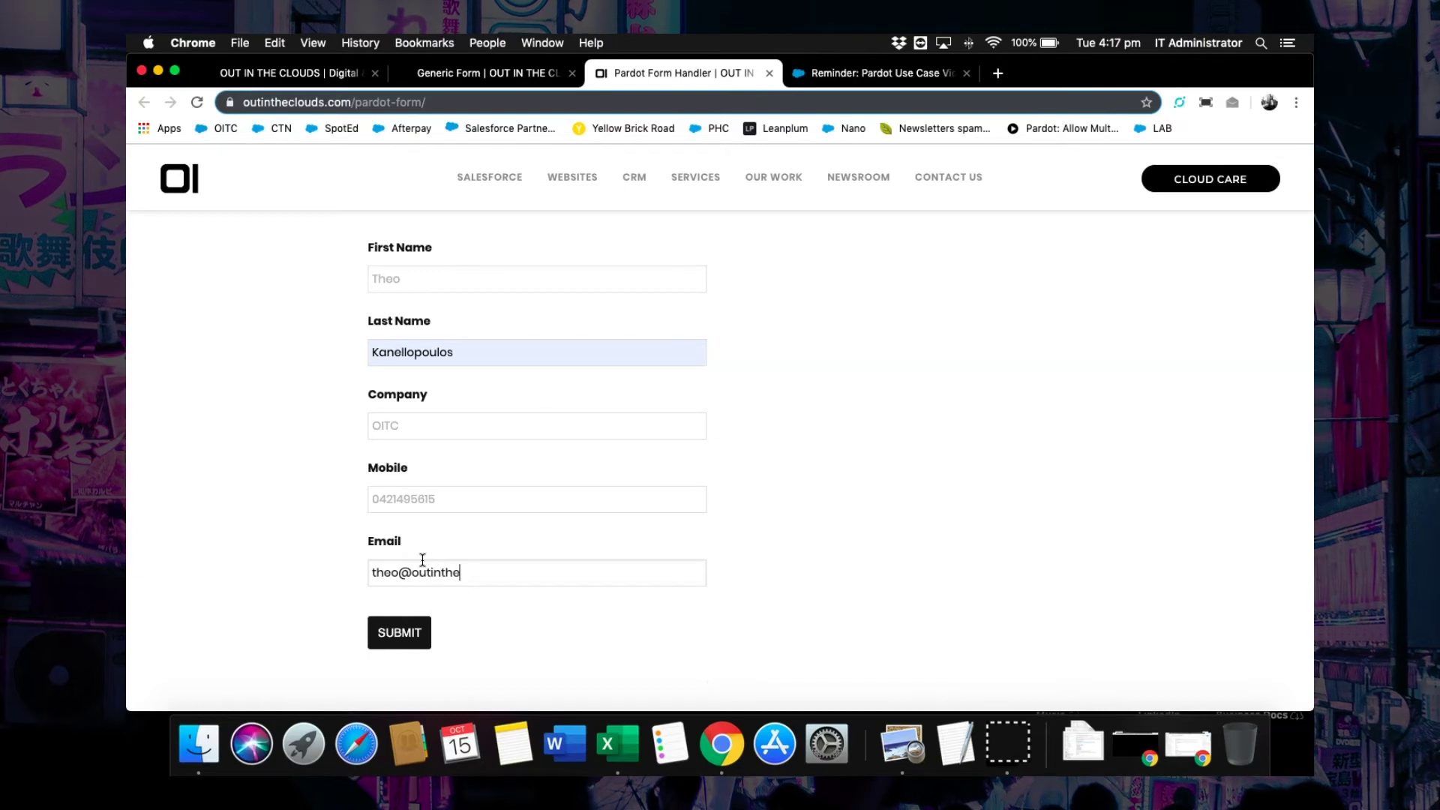
pyautogui.click(384, 633)
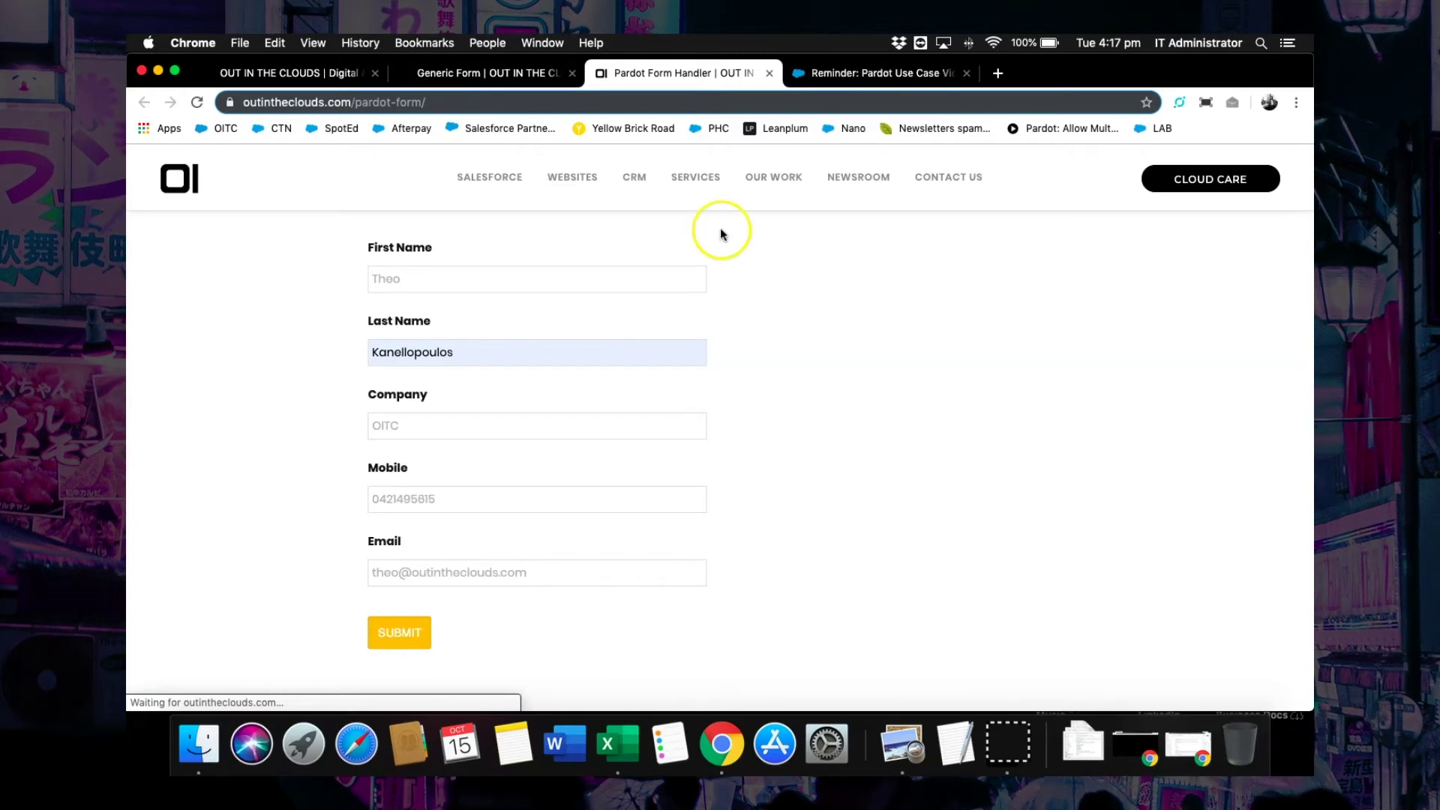
pyautogui.click(846, 75)
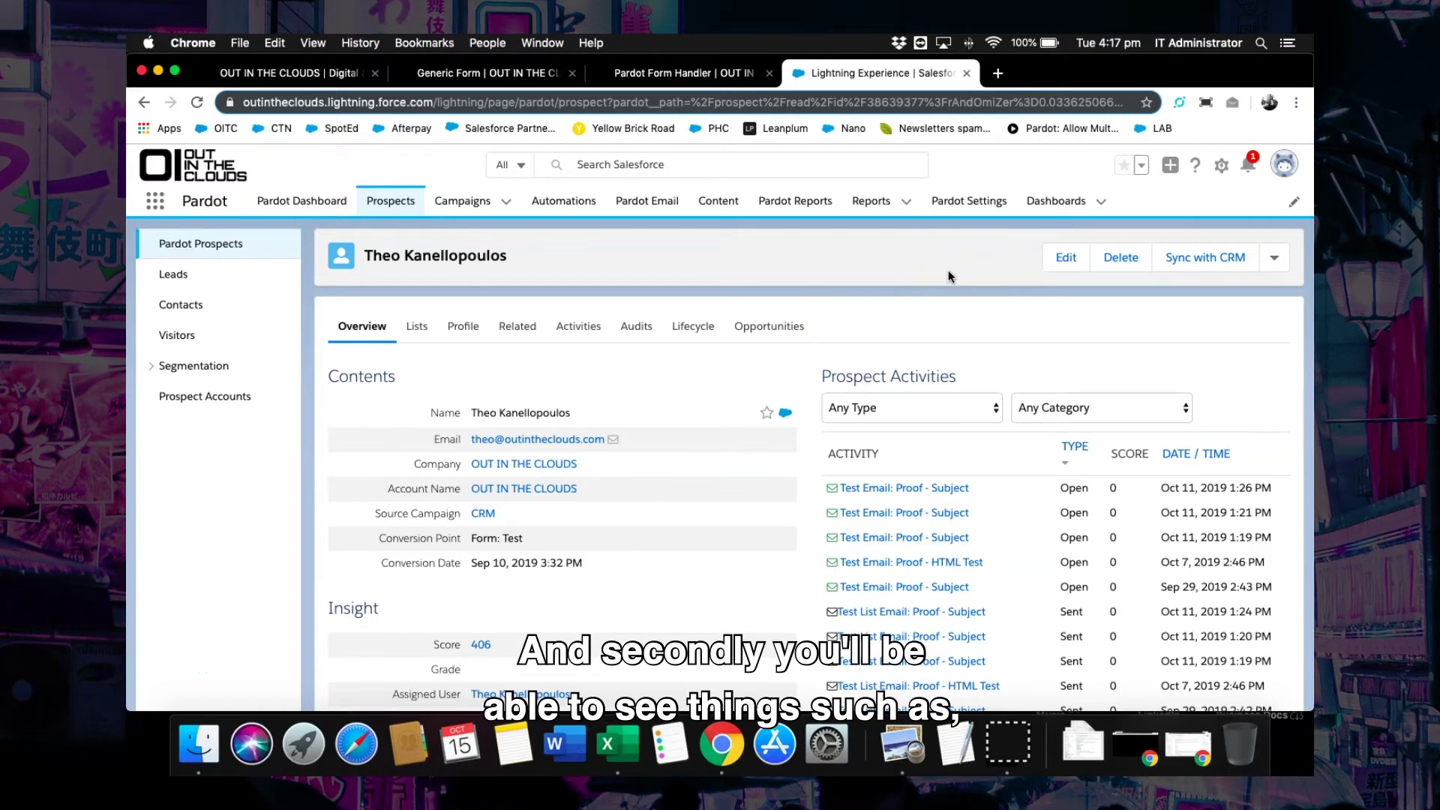
# Review the Test Form Handler form report (2 total, 2 unique submissions), then go to Prospects.
pyautogui.click(786, 211)
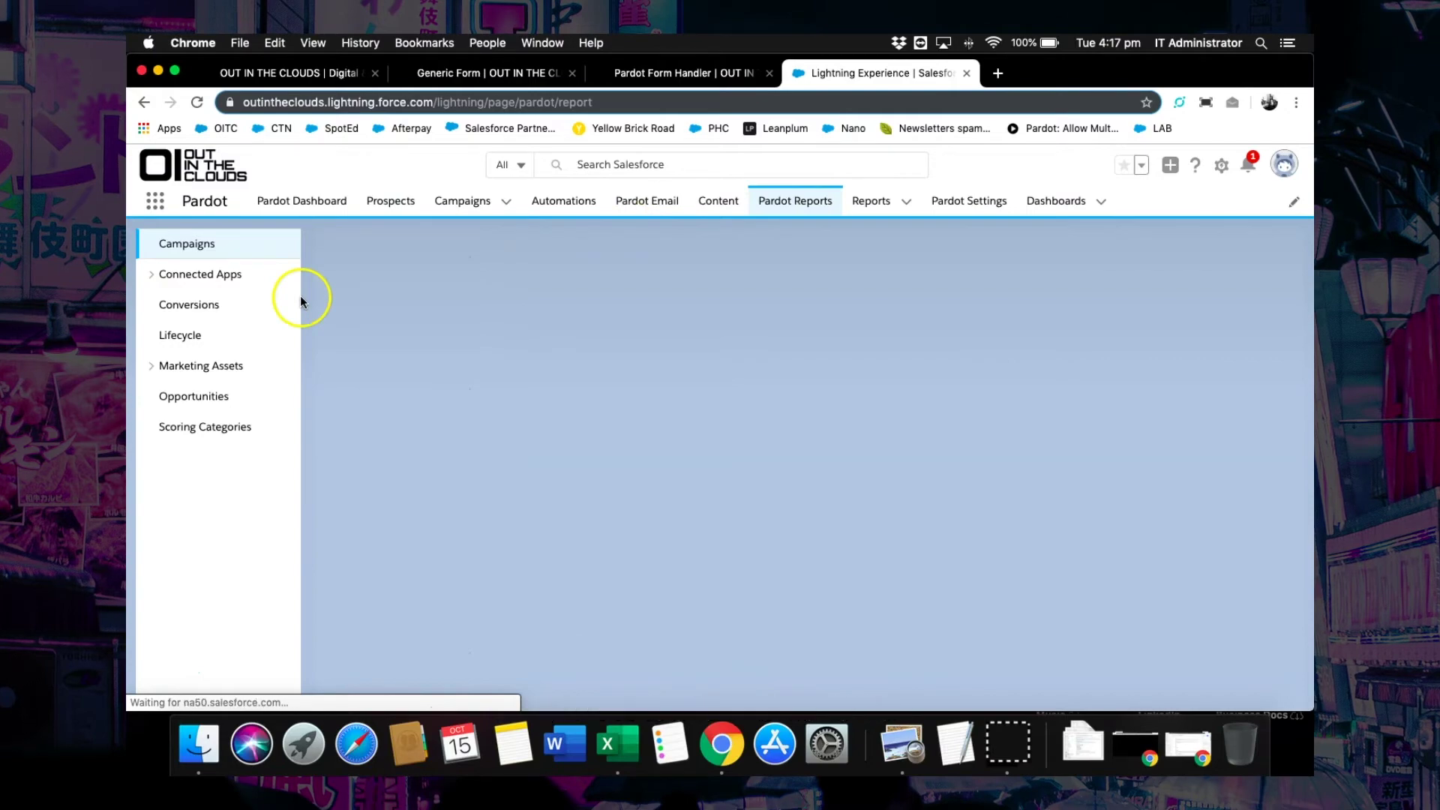
pyautogui.click(153, 366)
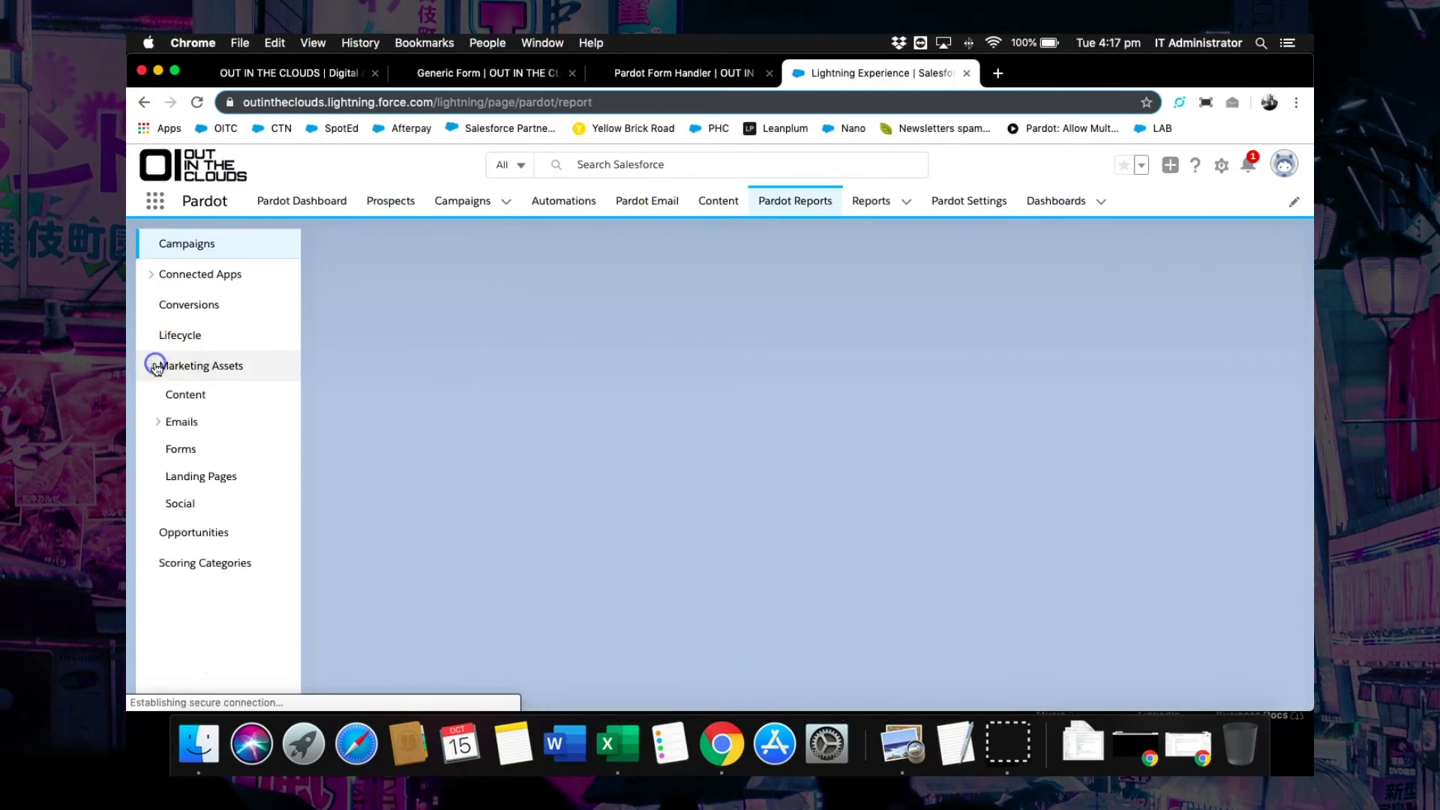
pyautogui.click(197, 454)
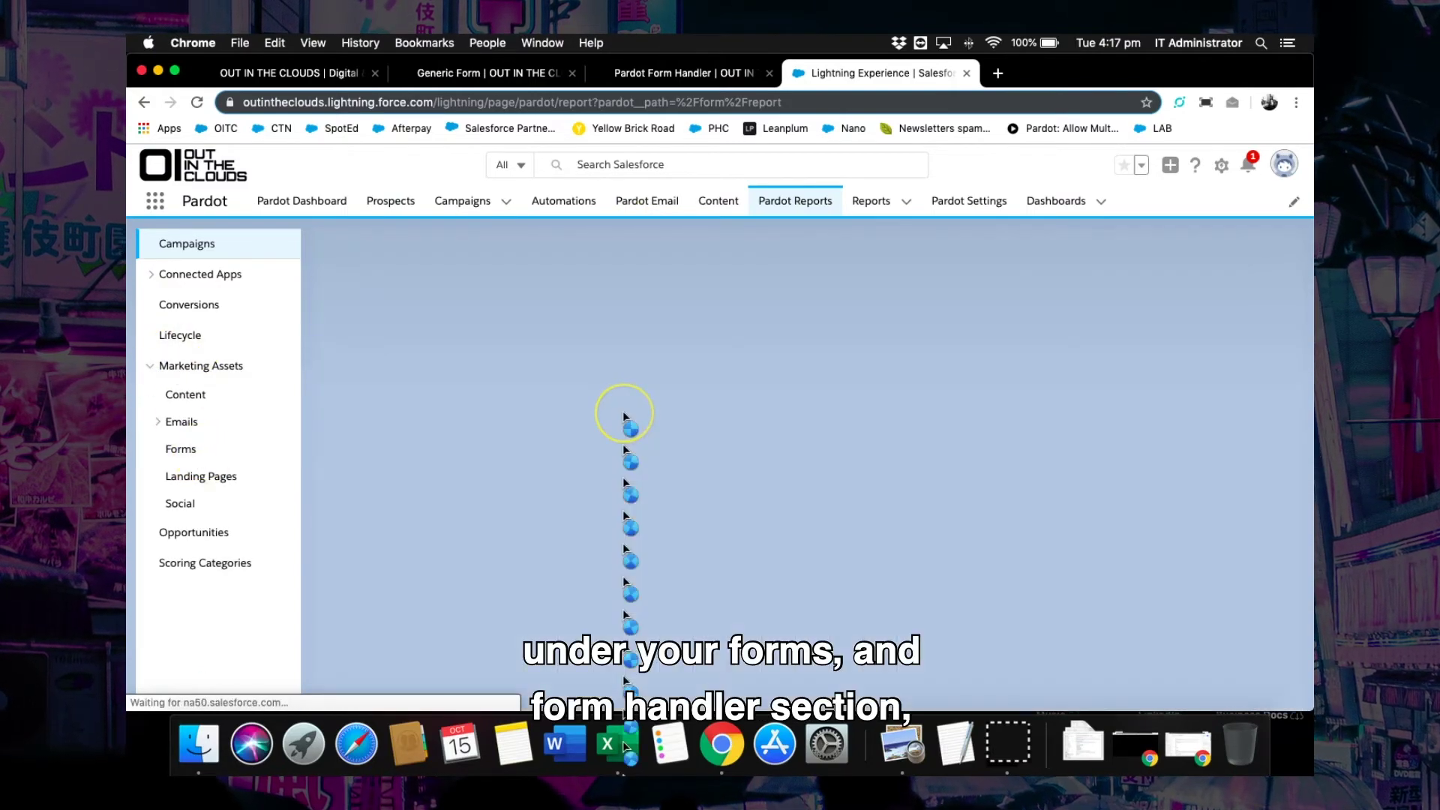
pyautogui.scroll(-5, 627, 480)
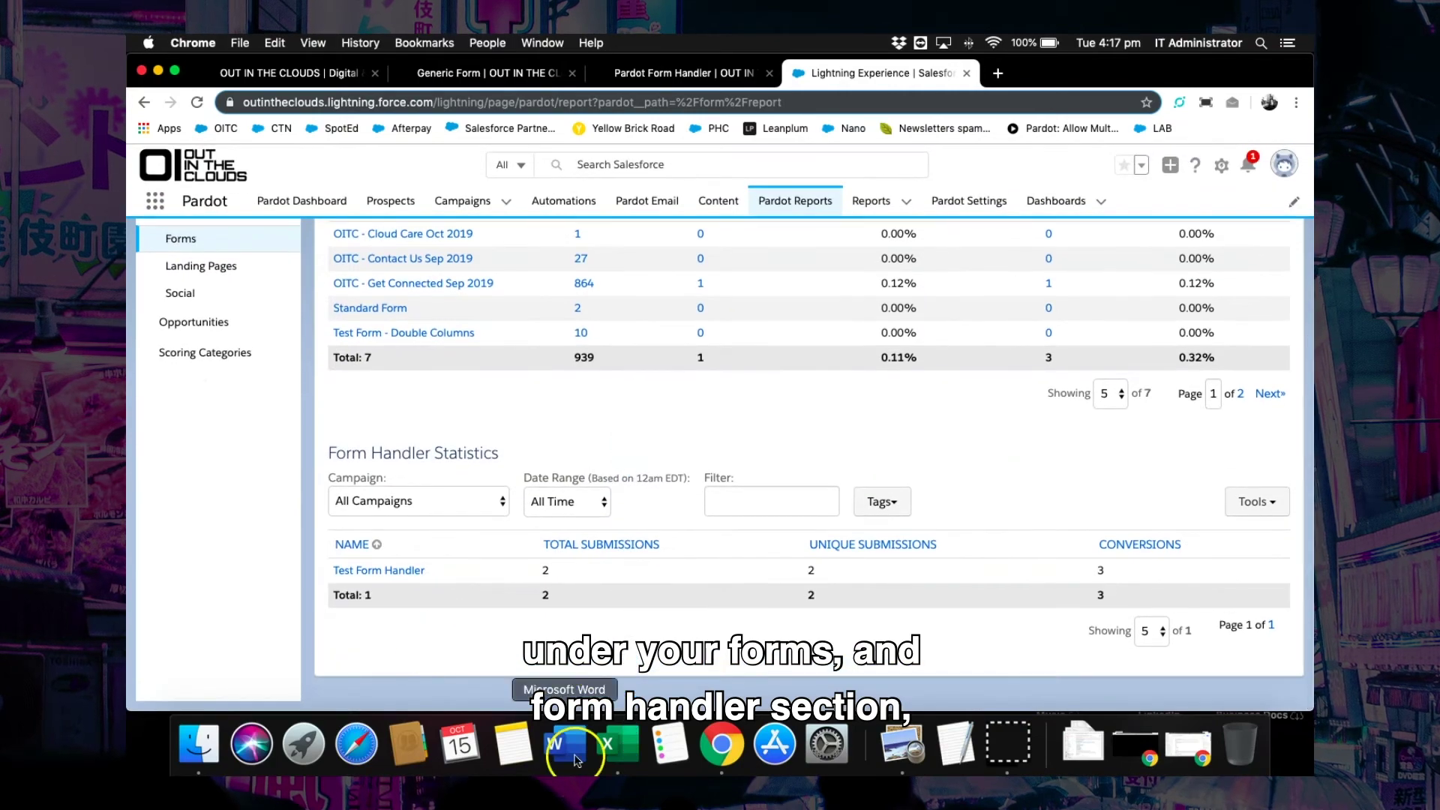
pyautogui.click(400, 570)
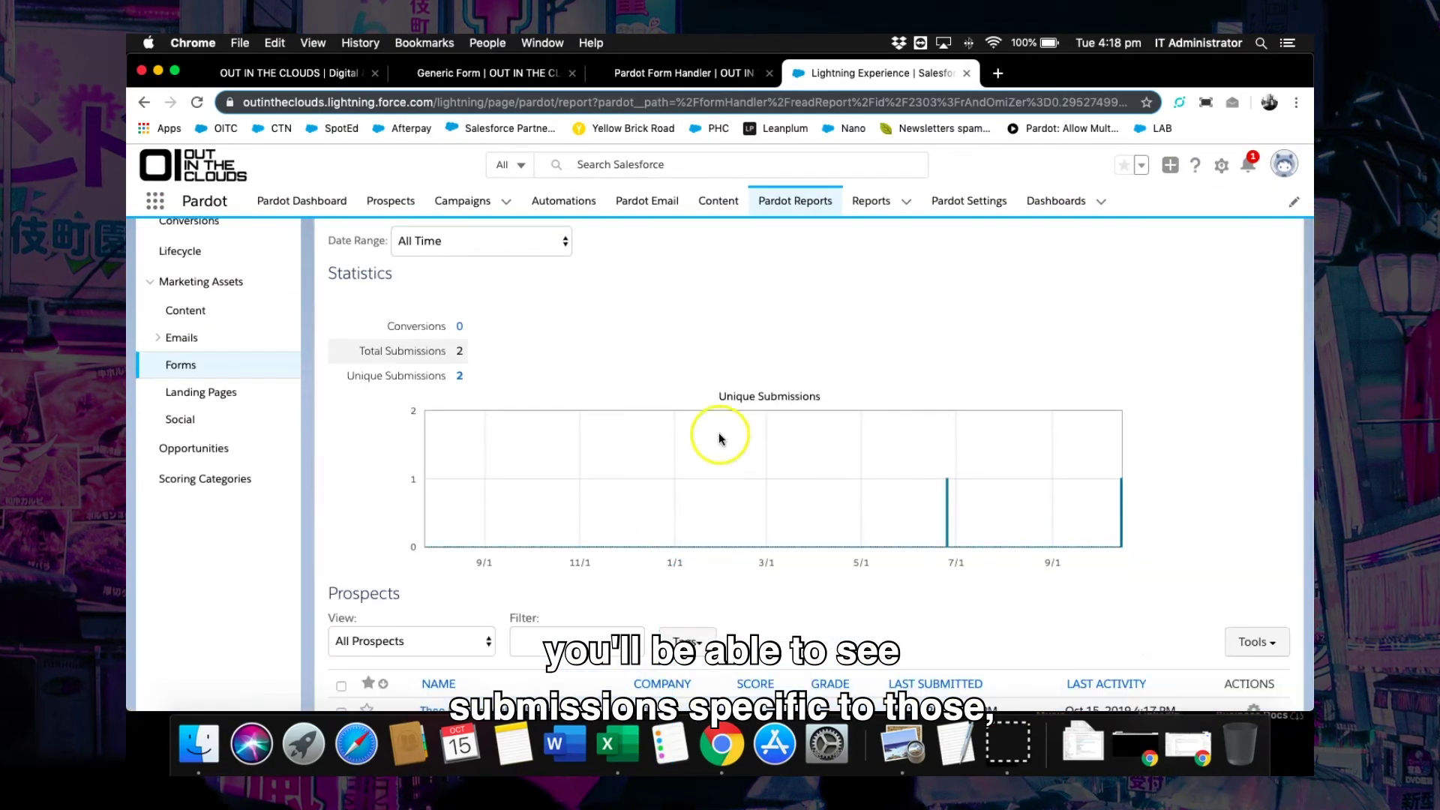
pyautogui.scroll(-2, 720, 555)
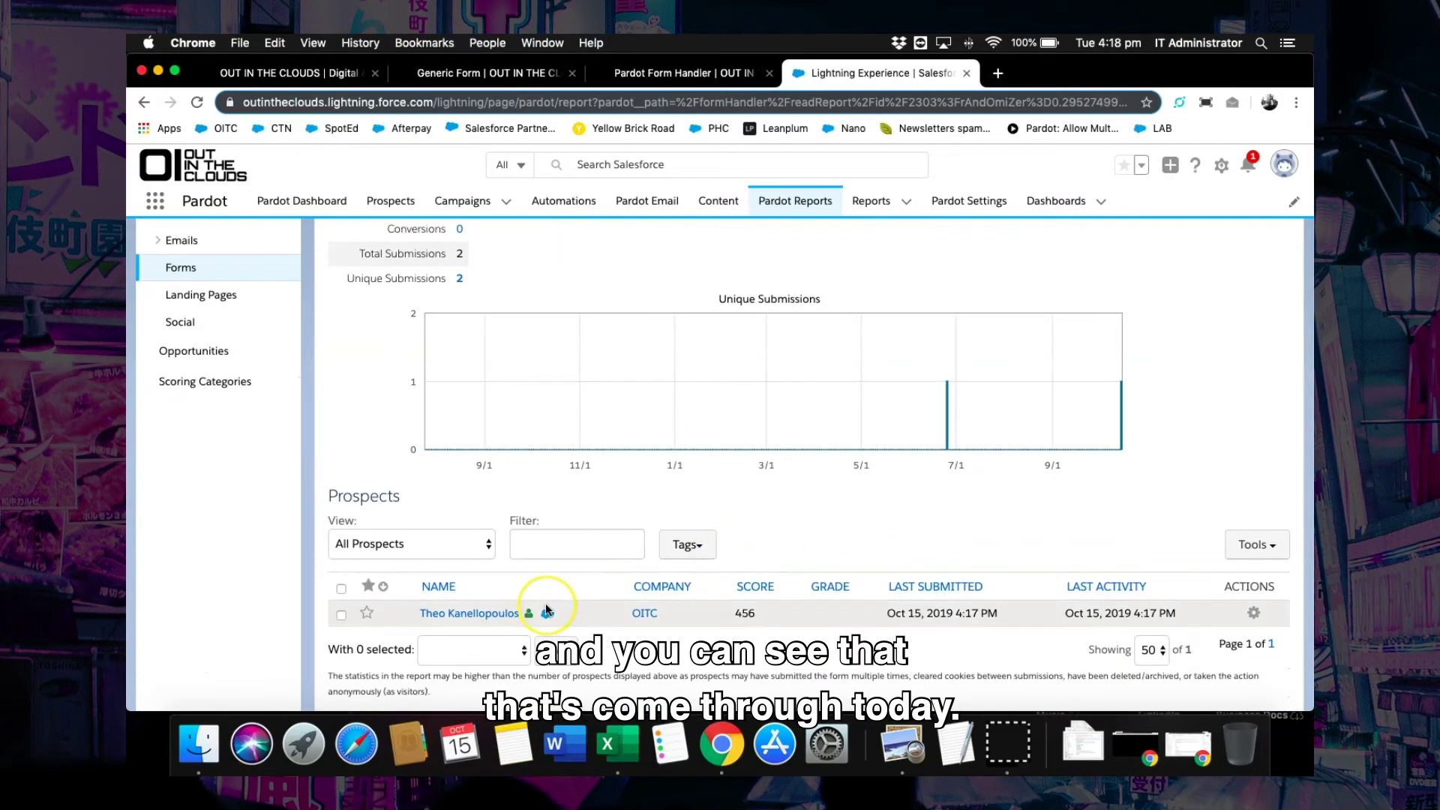
pyautogui.scroll(4, 546, 603)
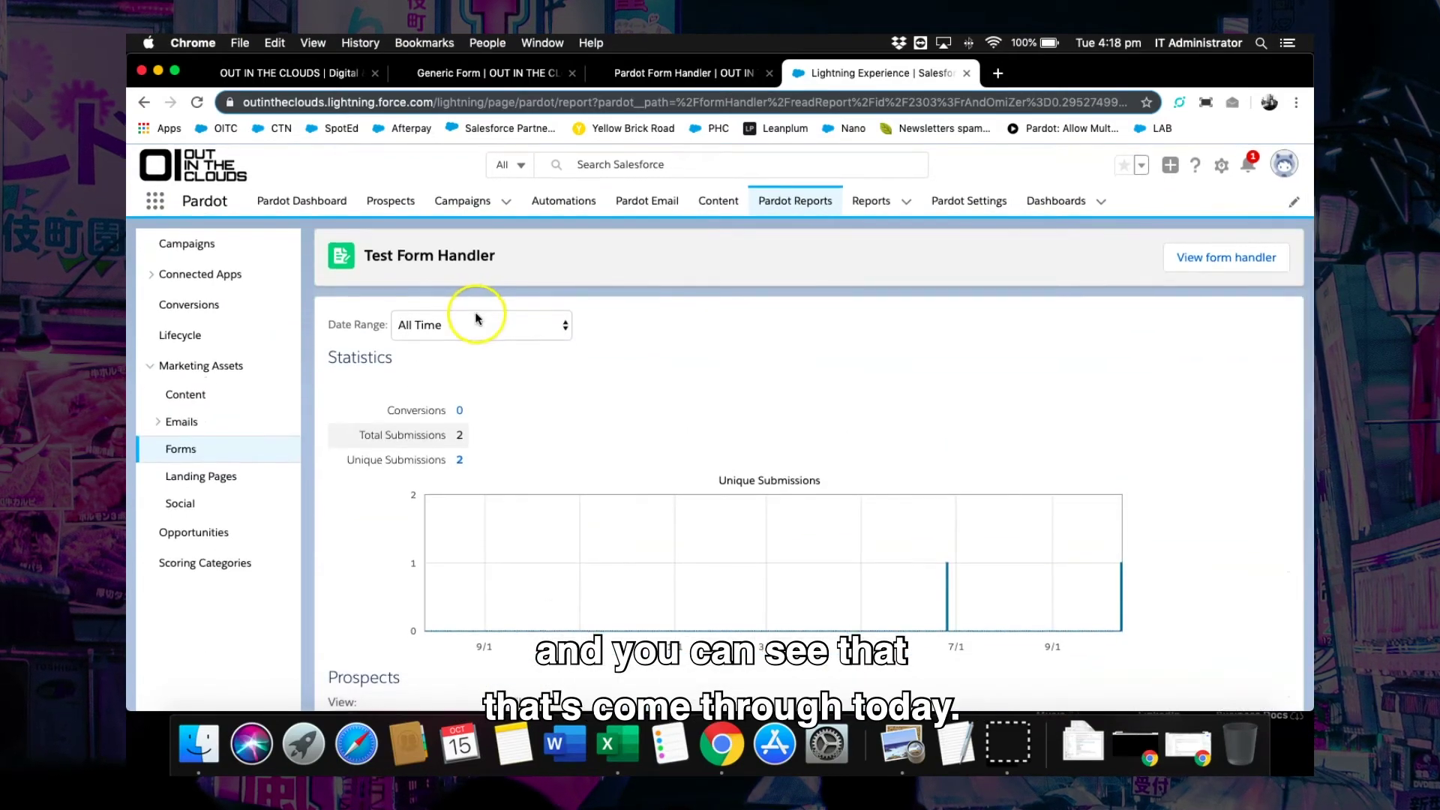
pyautogui.click(389, 201)
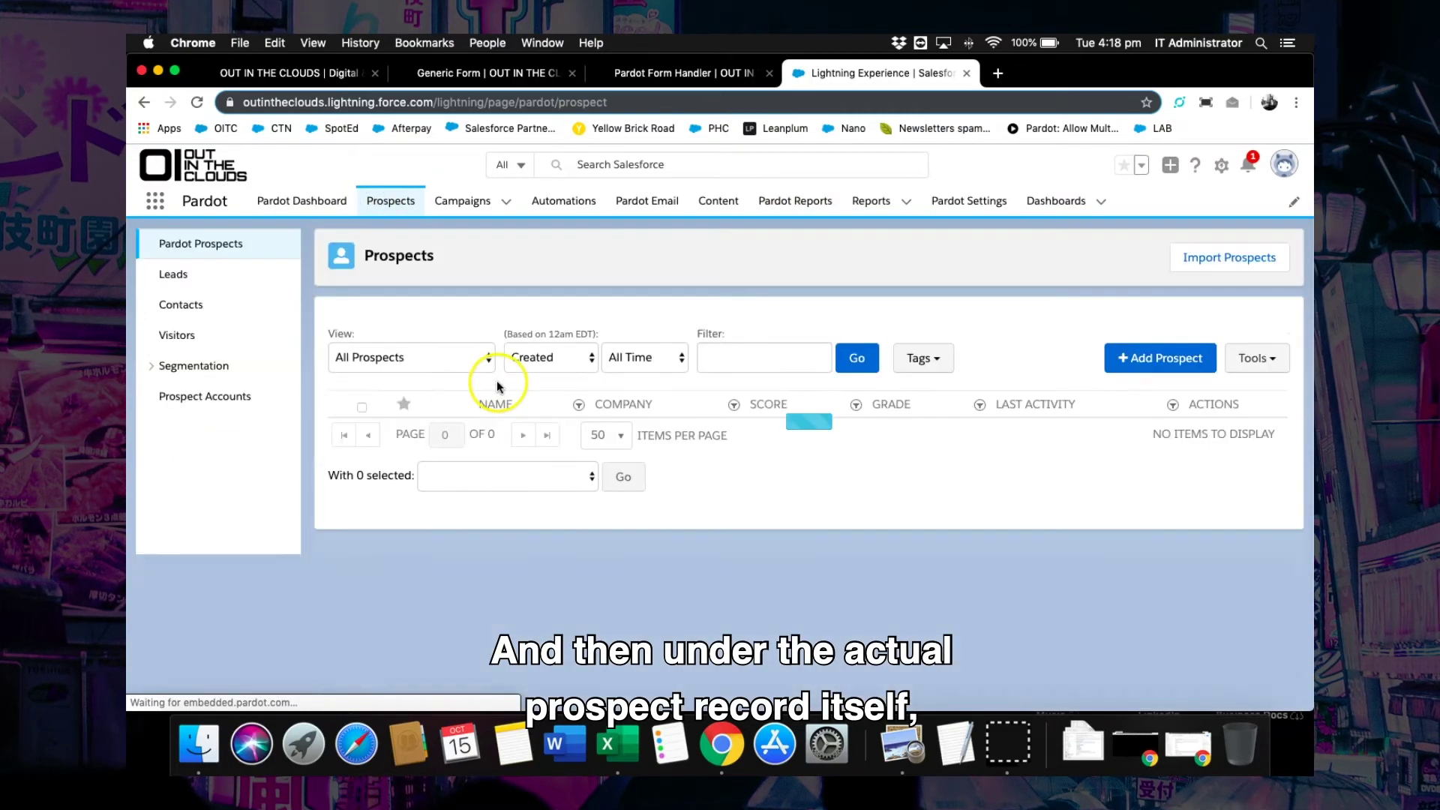
# Open the prospect's record and sort Prospect Activities by date/time, newest first.
pyautogui.click(480, 431)
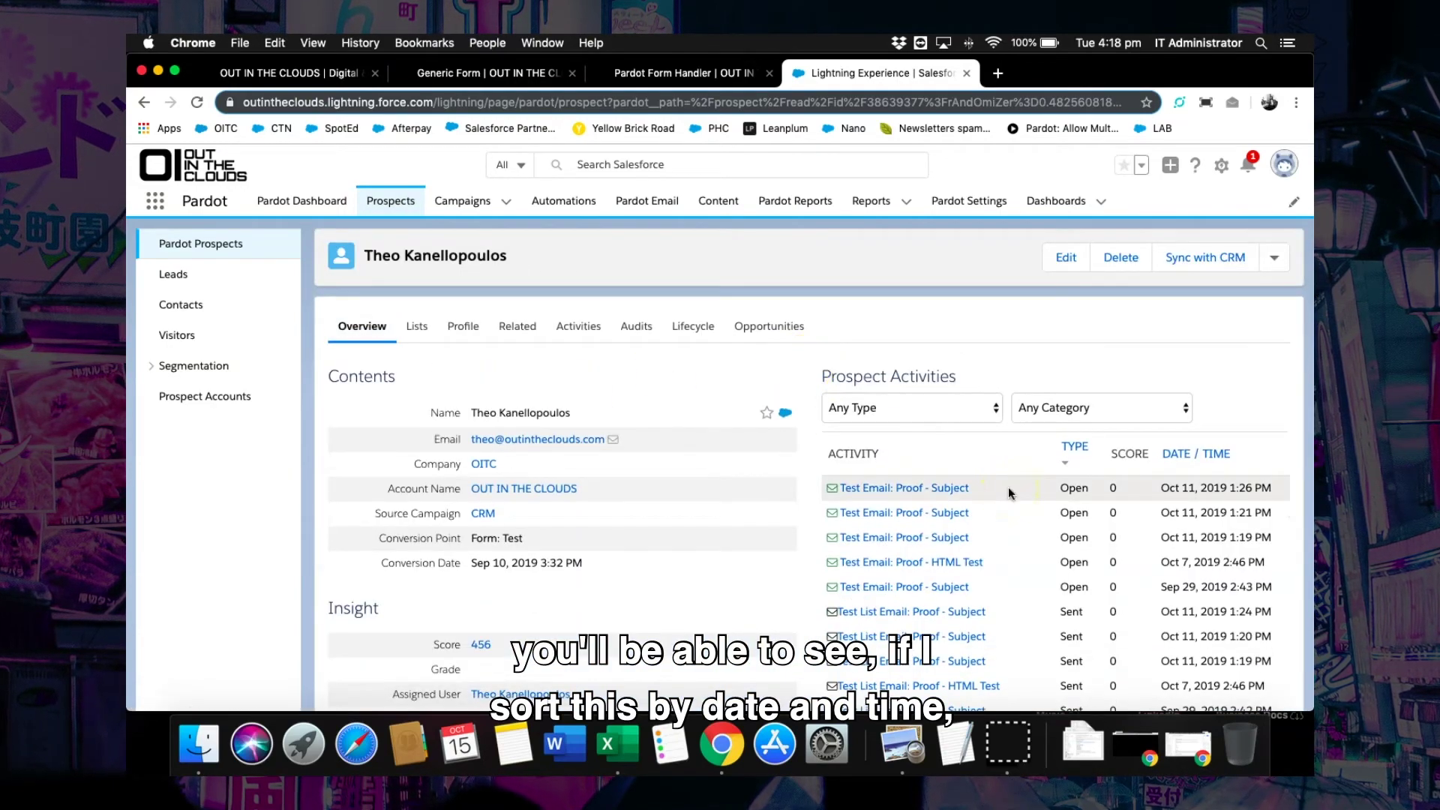
pyautogui.click(1188, 456)
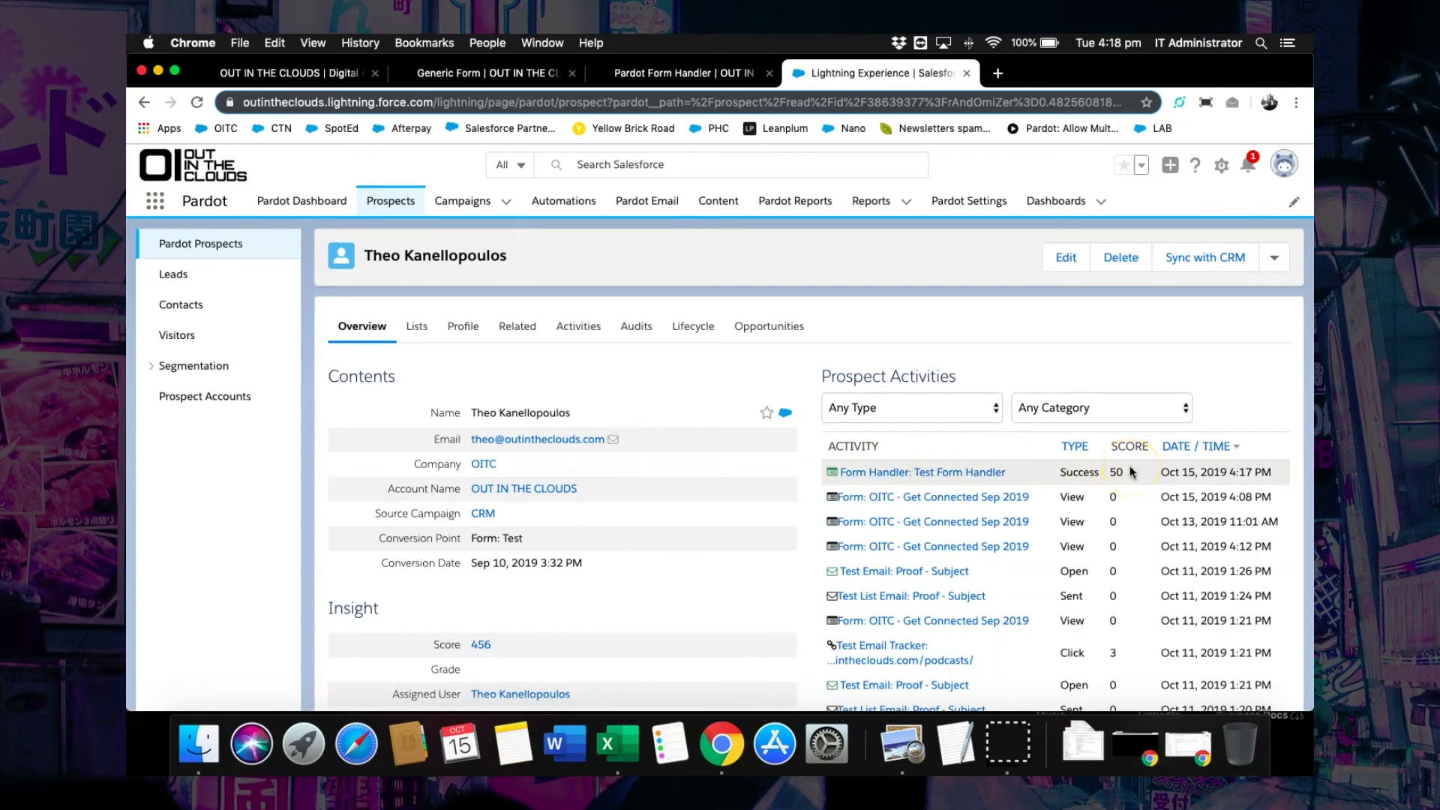
pyautogui.scroll(-3, 1131, 471)
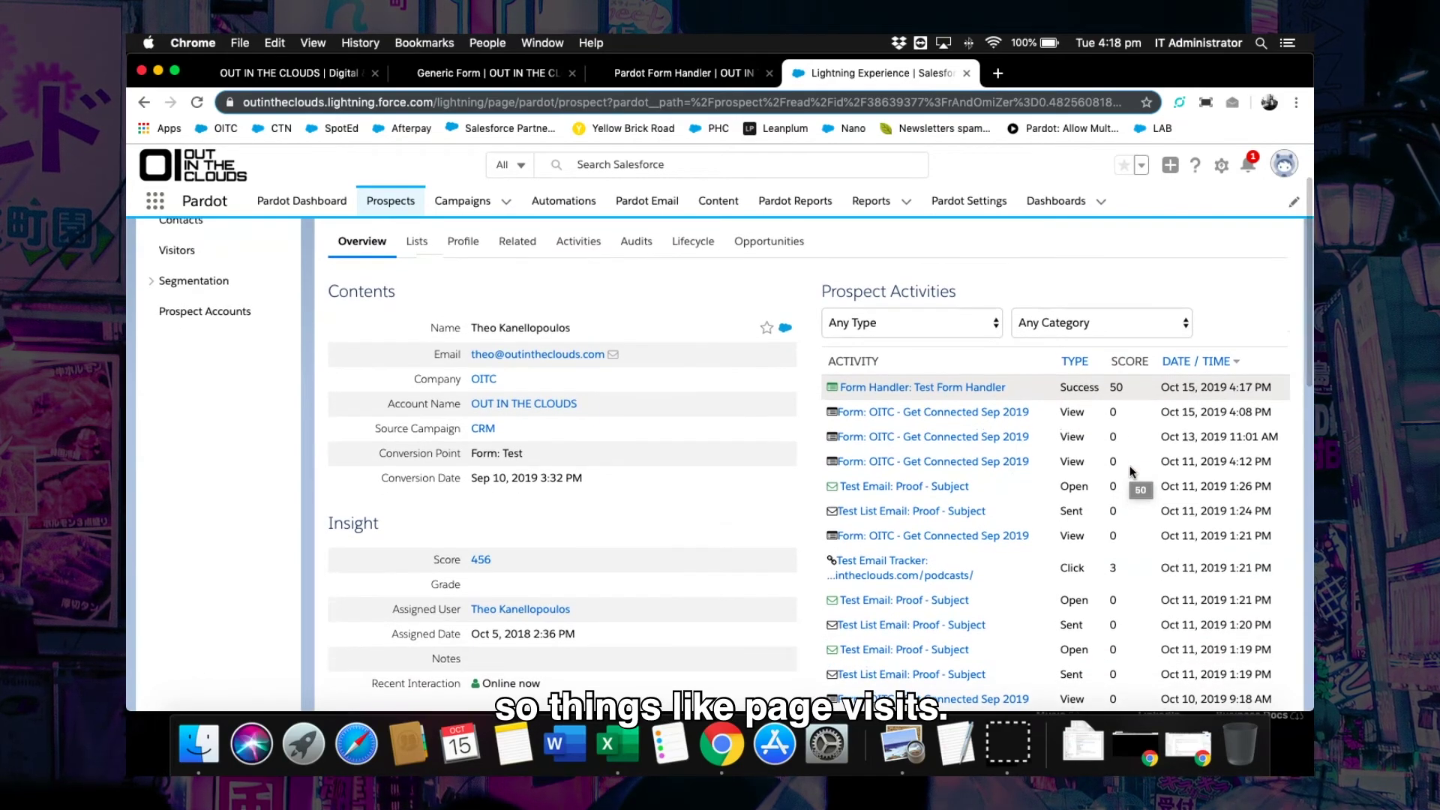
pyautogui.scroll(-1, 1131, 471)
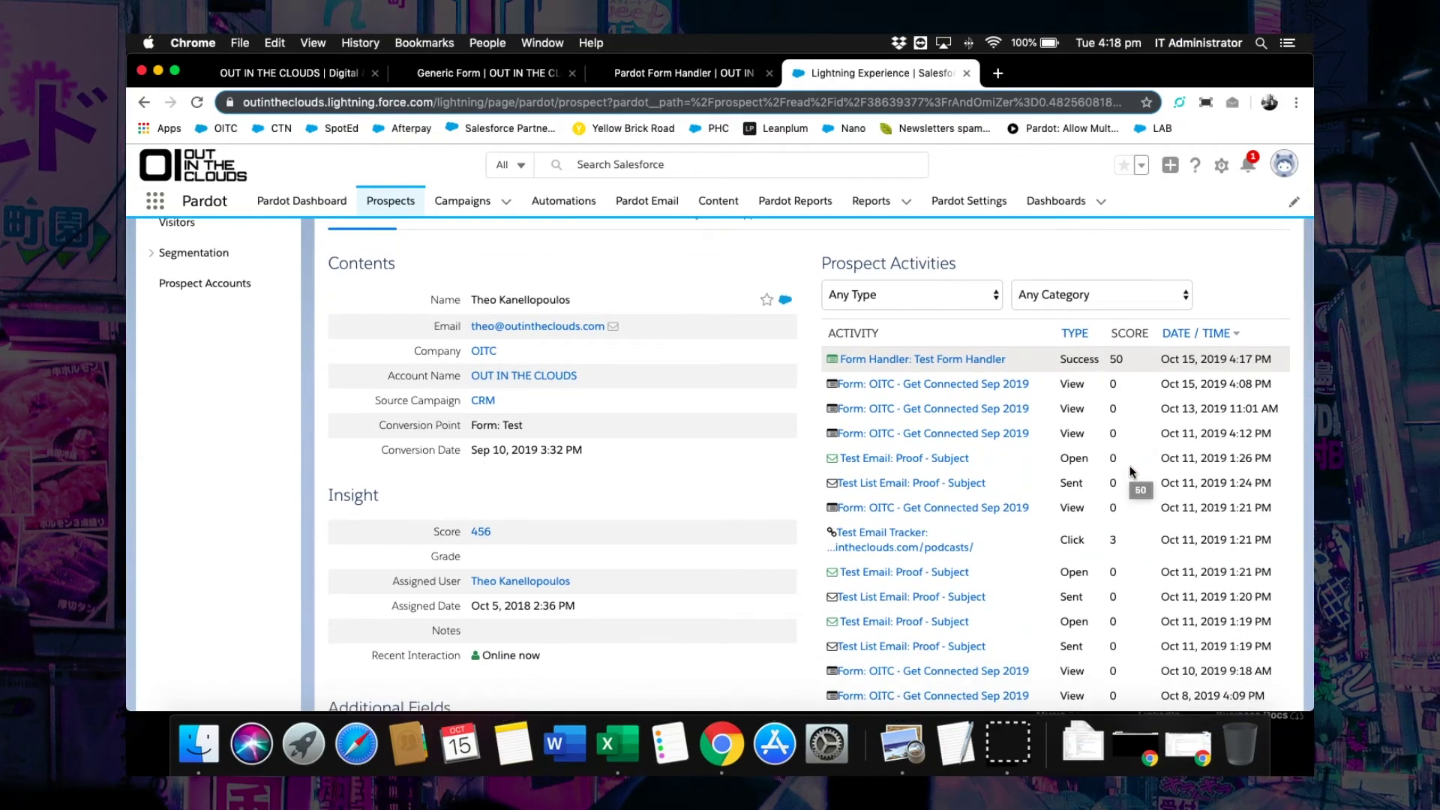
# Inspect the Test Form Handler activity's Success status, worth 50 points.
pyautogui.click(1071, 358)
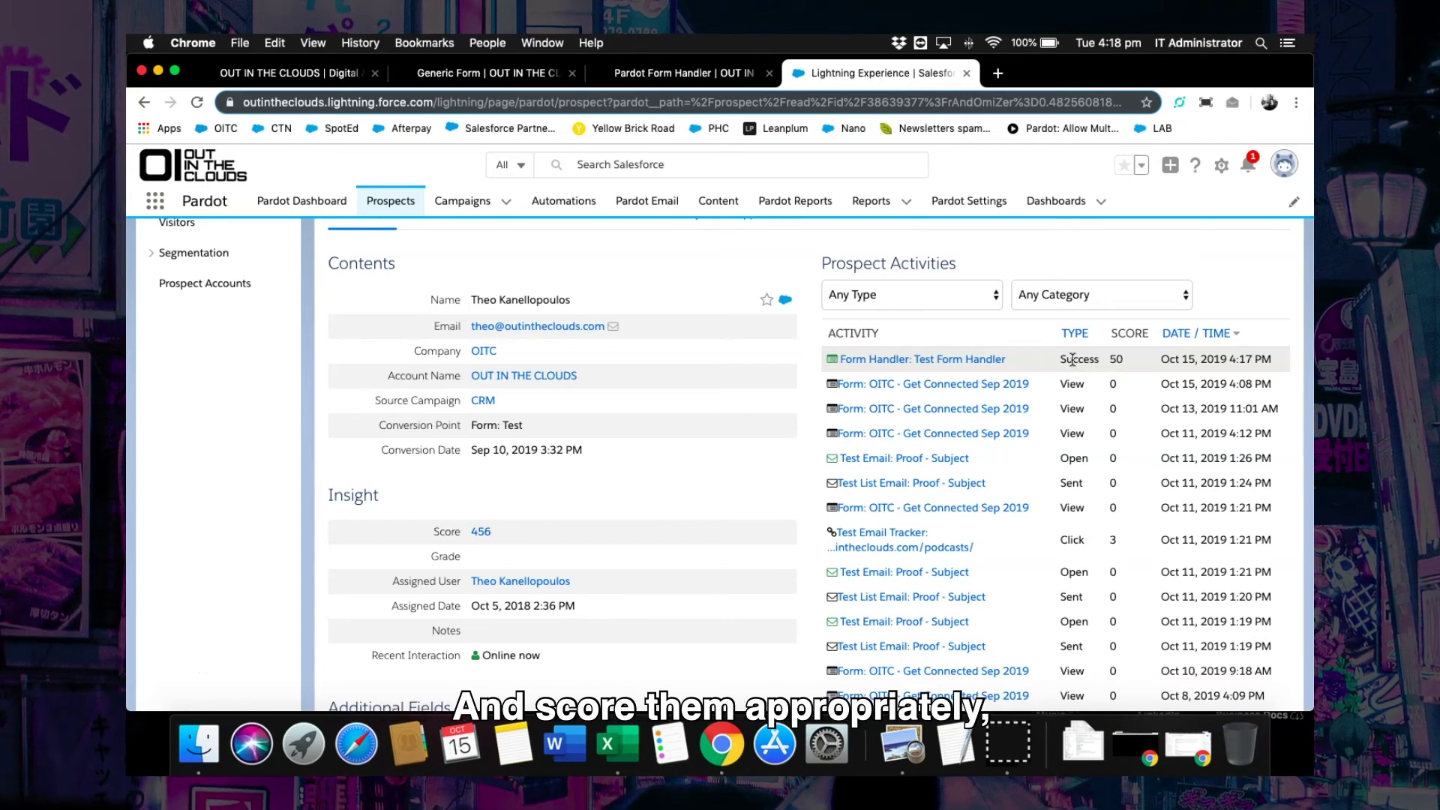
pyautogui.scroll(-2, 1118, 379)
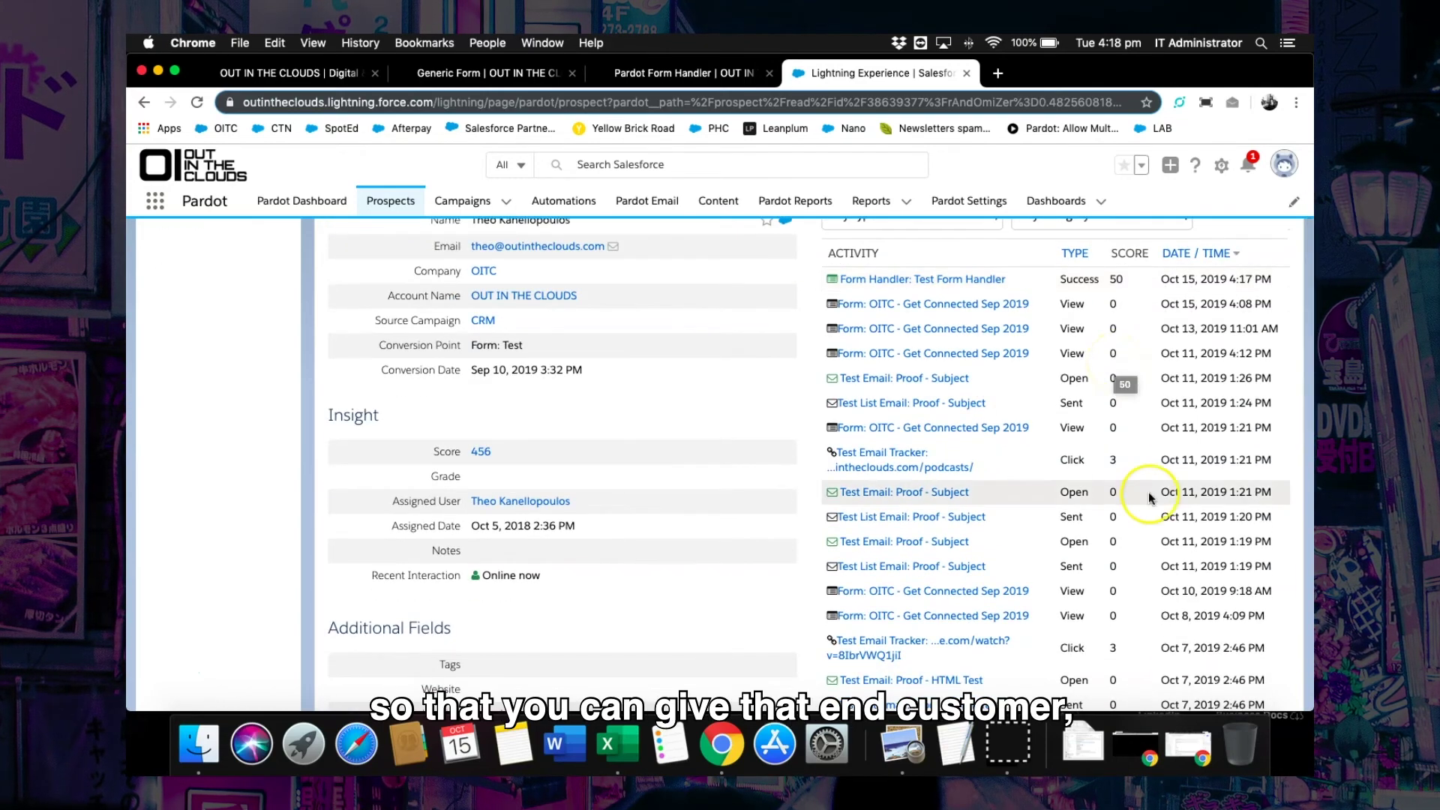
pyautogui.scroll(4, 1149, 493)
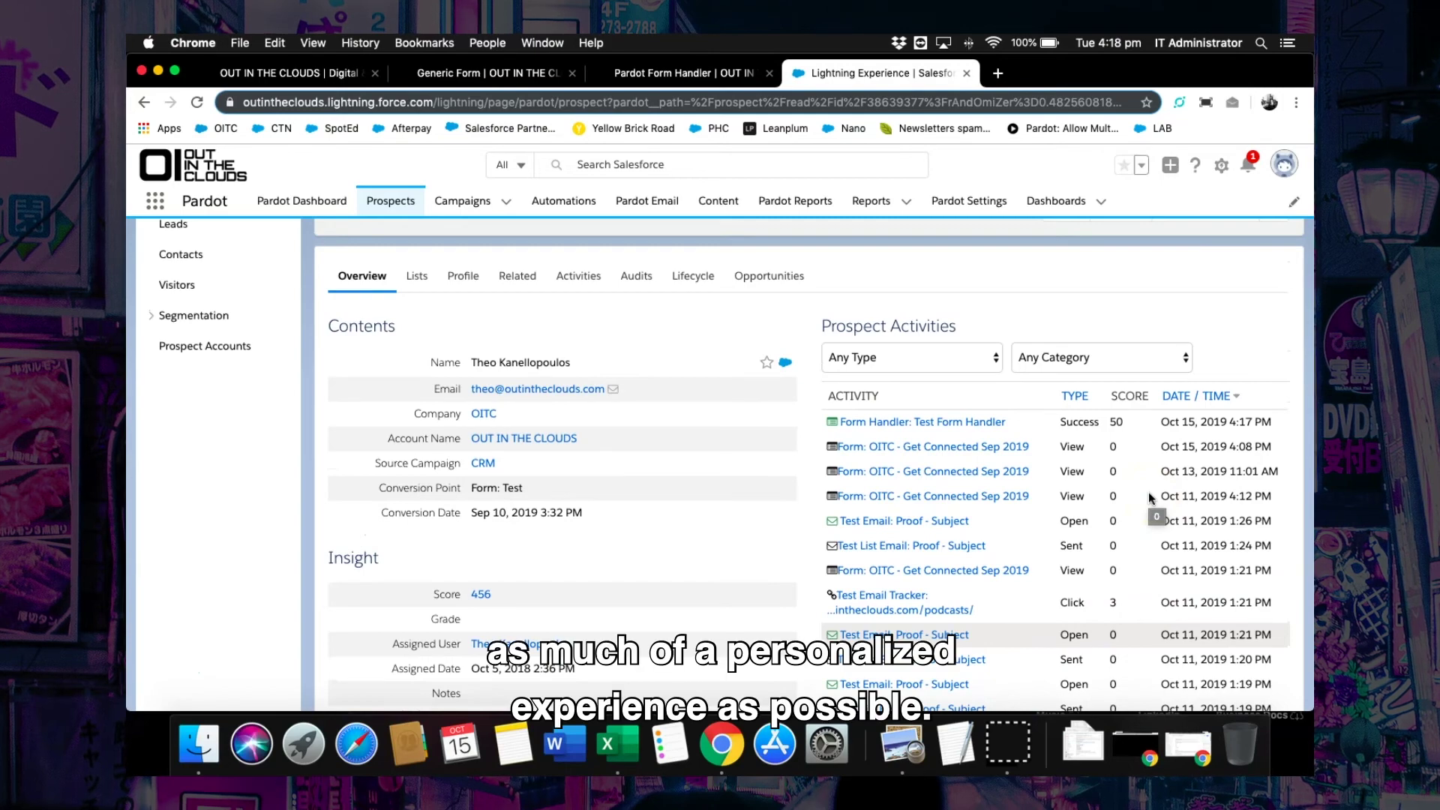
pyautogui.scroll(2, 1152, 497)
pyautogui.click(1240, 403)
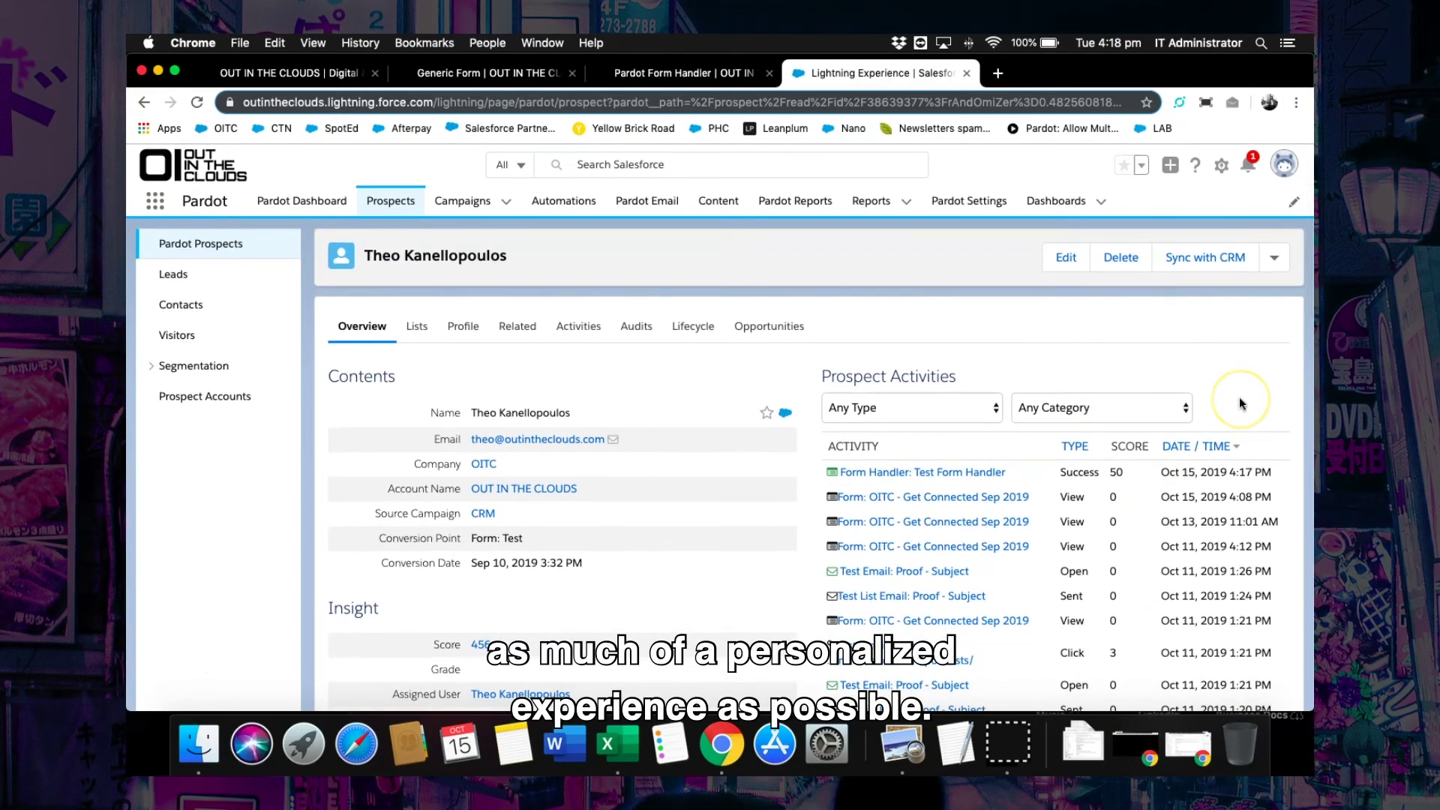